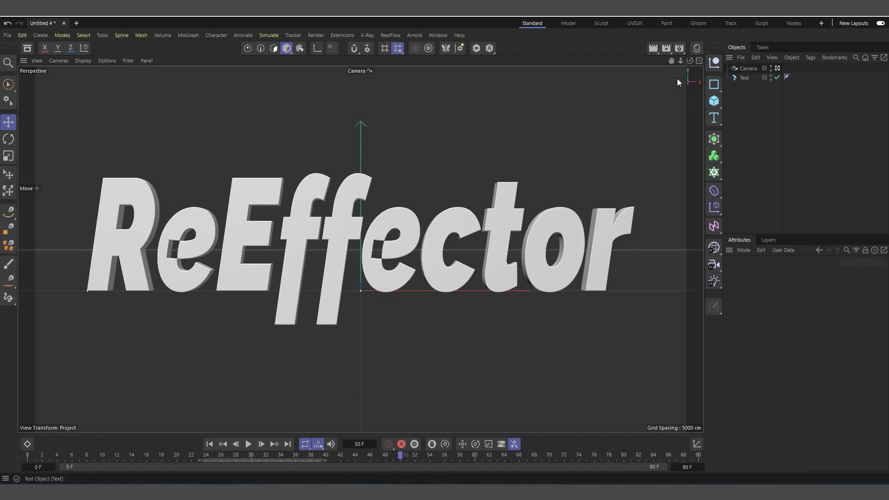
Add a Plain effector to the Text object and place it below Text in the object hierarchy.
left_click(741, 79)
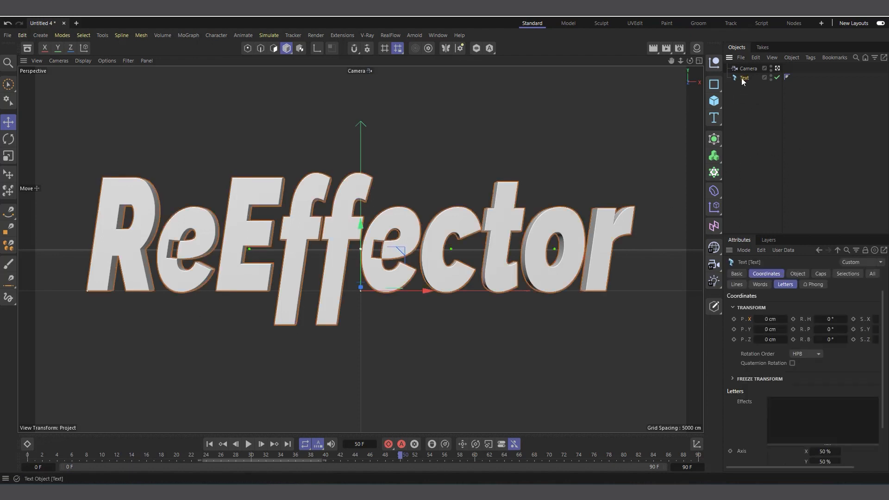
left_click(719, 208)
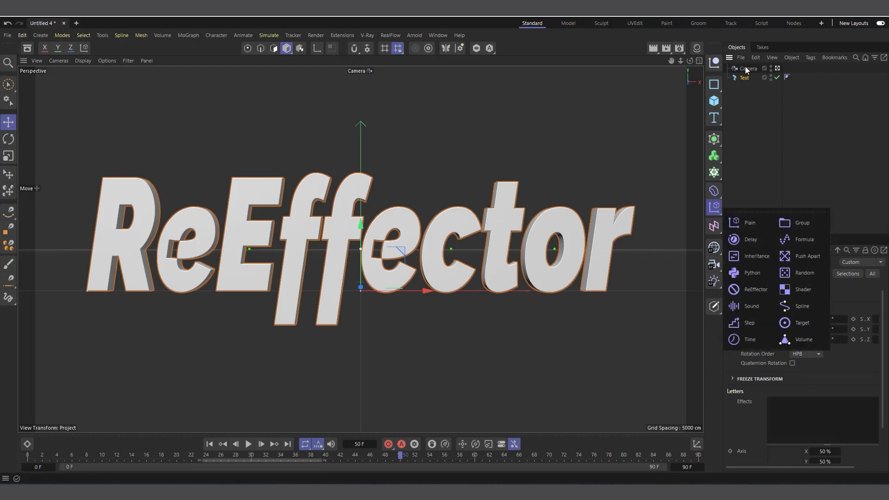
left_click(747, 225)
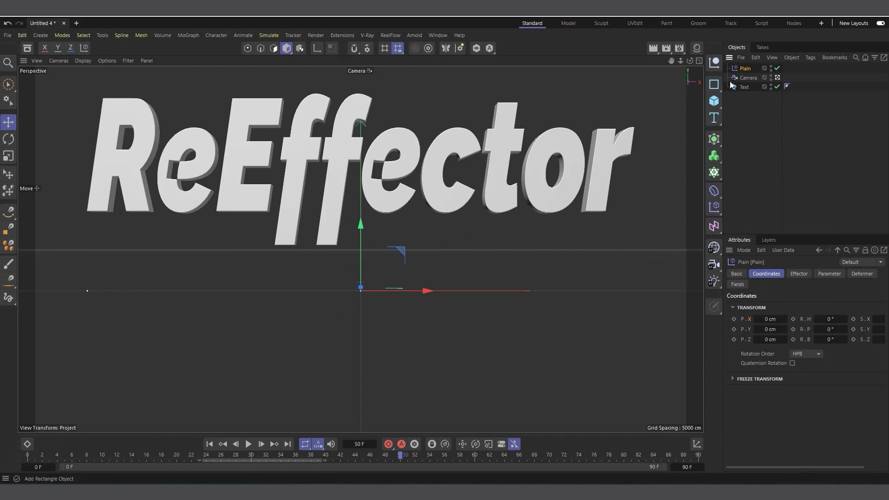
left_click_drag(745, 70, 737, 141)
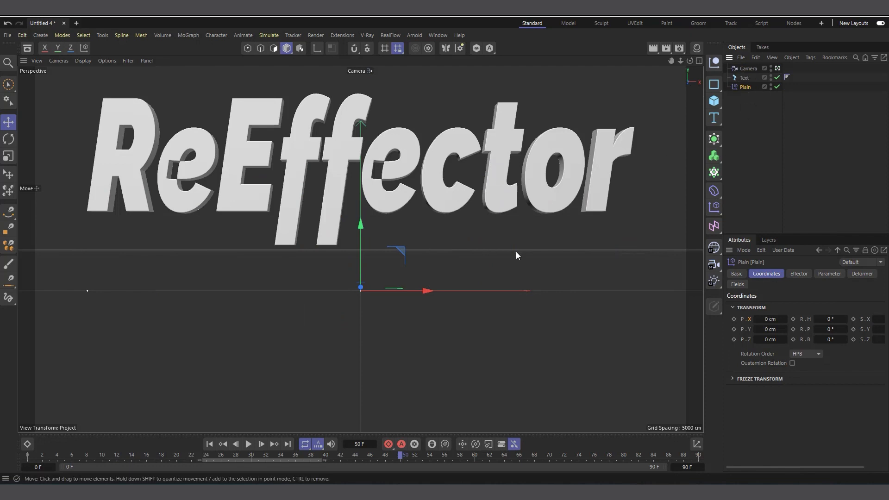
Turn off the Plain effector's position change and enable uniform scale with a value of -1.
left_click(804, 274)
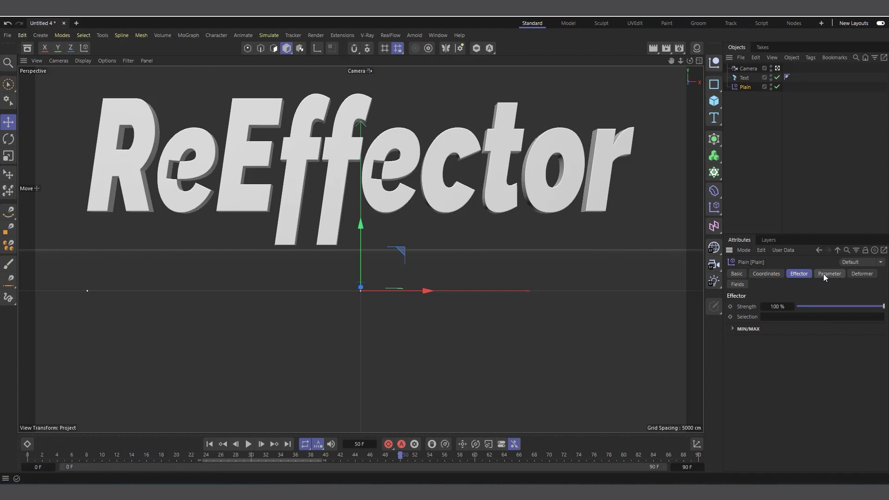
left_click(823, 274)
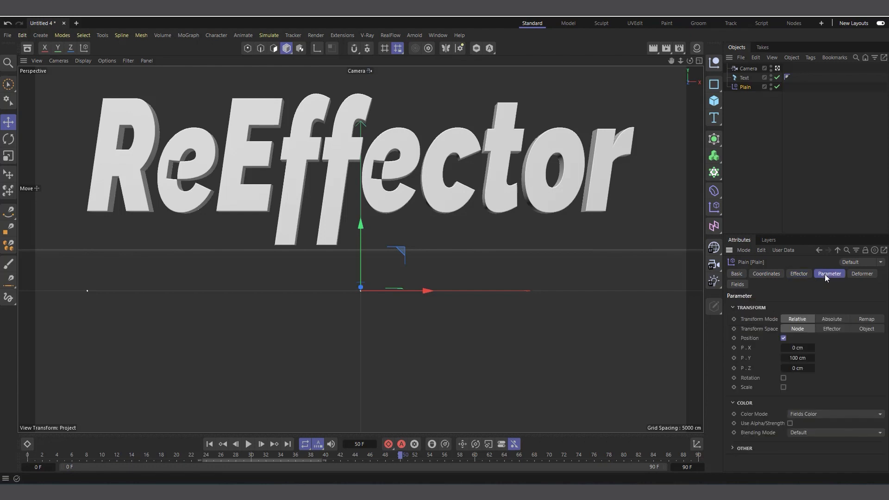
left_click(784, 338)
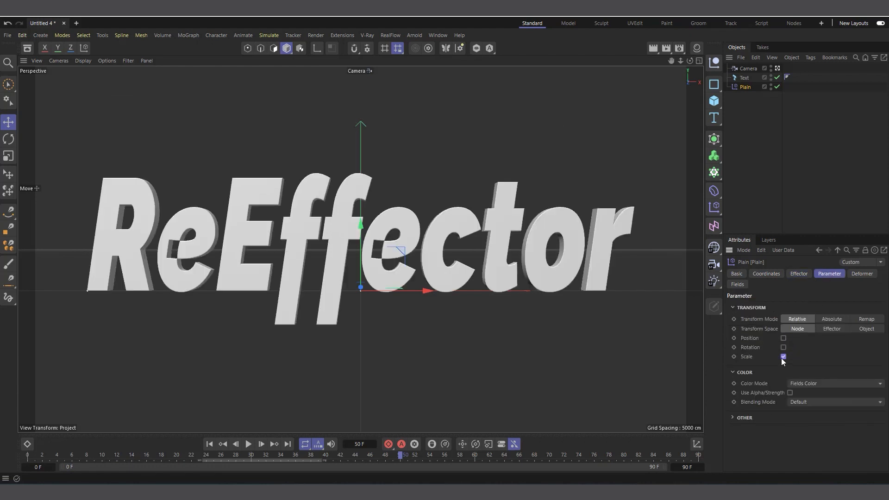
left_click(782, 357)
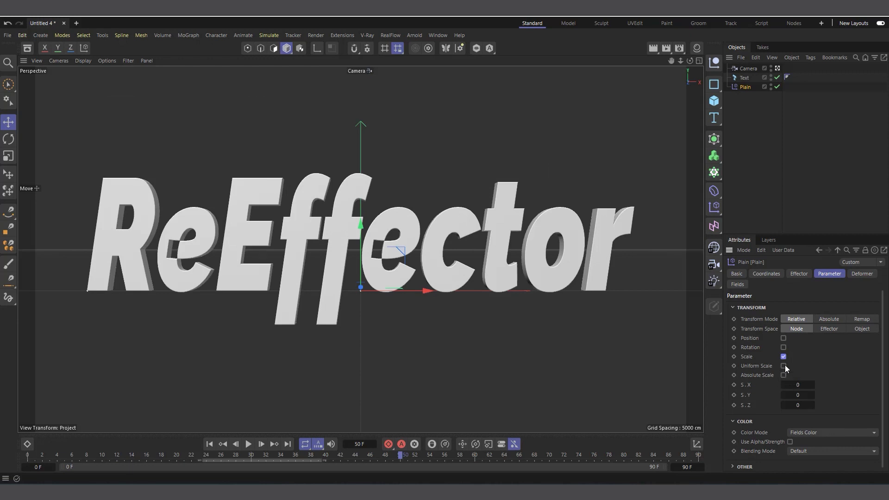
left_click(784, 365)
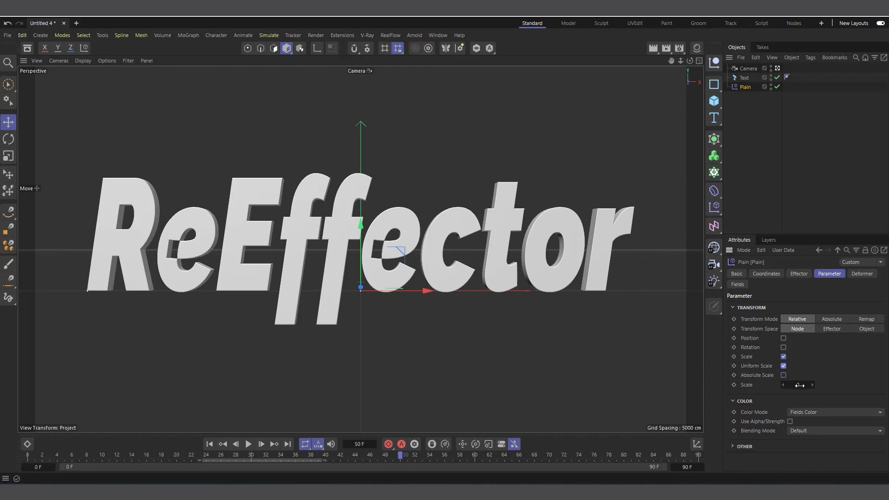
left_click(798, 385)
type("-1")
key("Return")
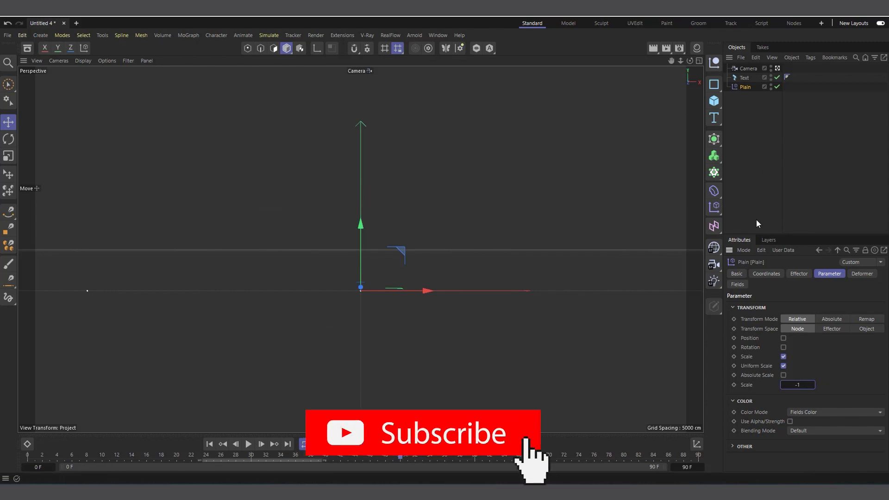
Add a Linear Field to the Plain effector and try moving it along the X axis.
left_click(736, 284)
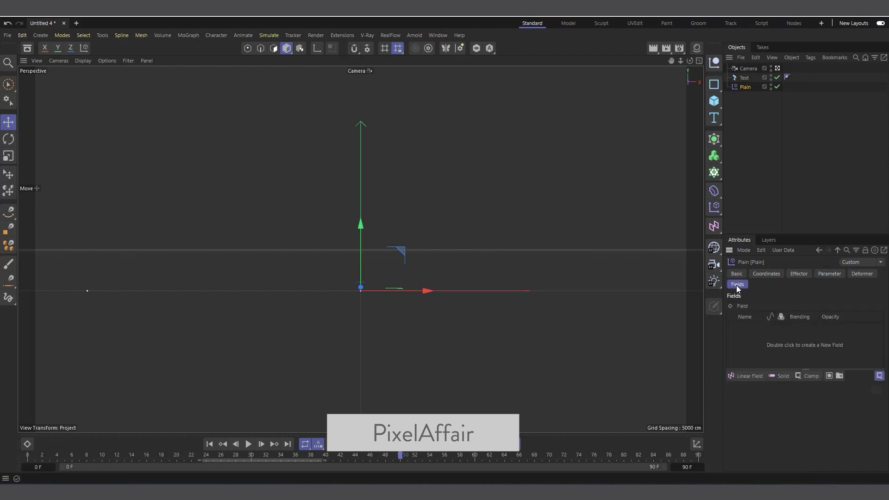
left_click(748, 376)
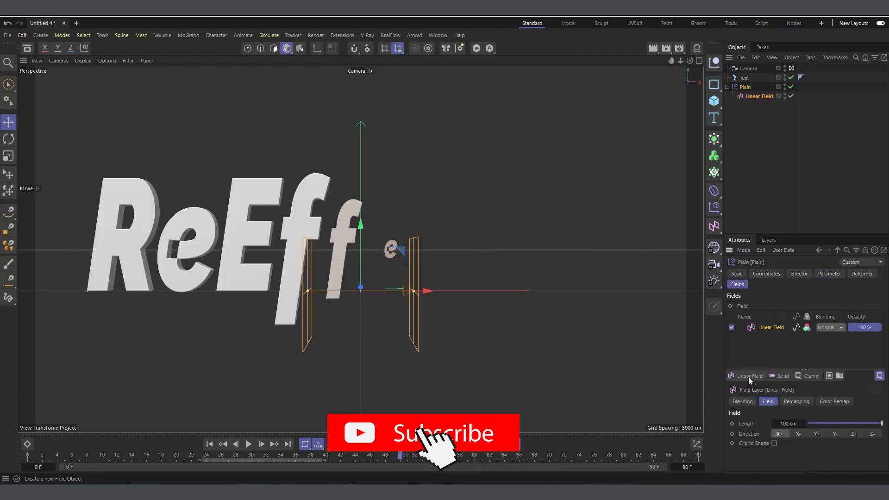
left_click(763, 96)
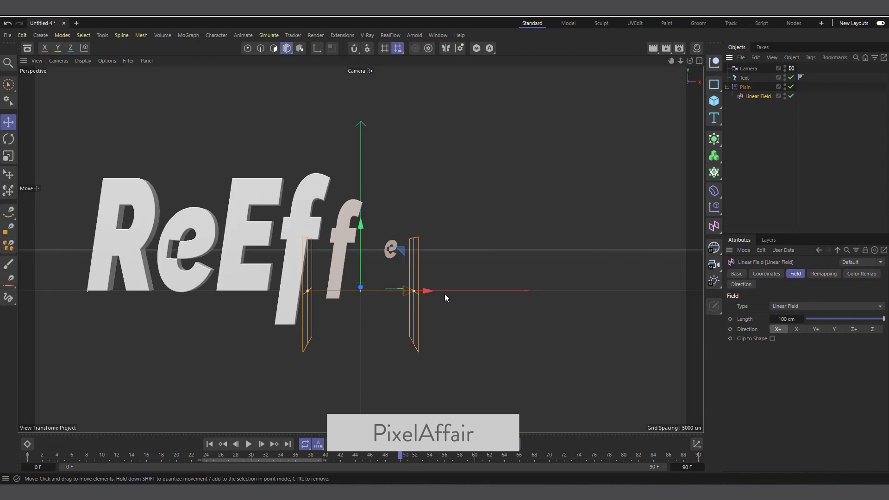
mouse_move(444, 297)
left_mouse_down()
mouse_move(255, 294)
mouse_move(603, 298)
mouse_move(111, 303)
mouse_move(452, 294)
left_mouse_up()
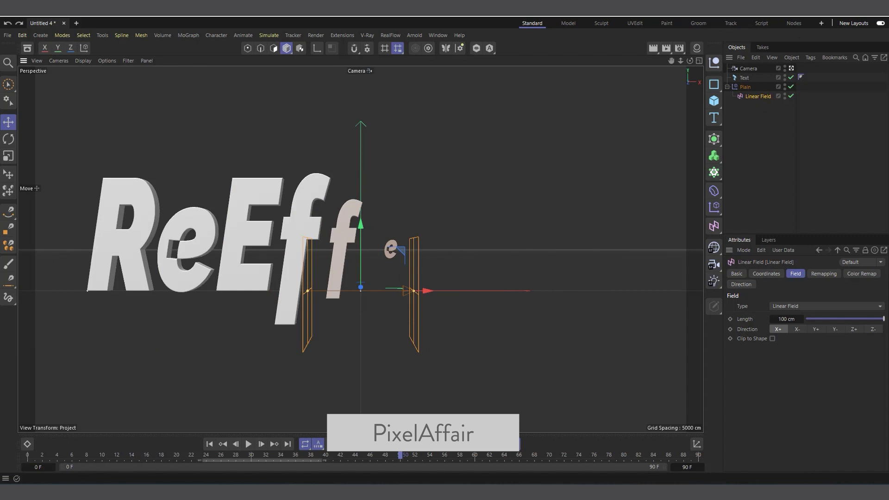
Keyframe the Linear Field's X position from -605 cm at frame 0 to about 637 cm at frame 50, and preview the animation.
left_click(770, 274)
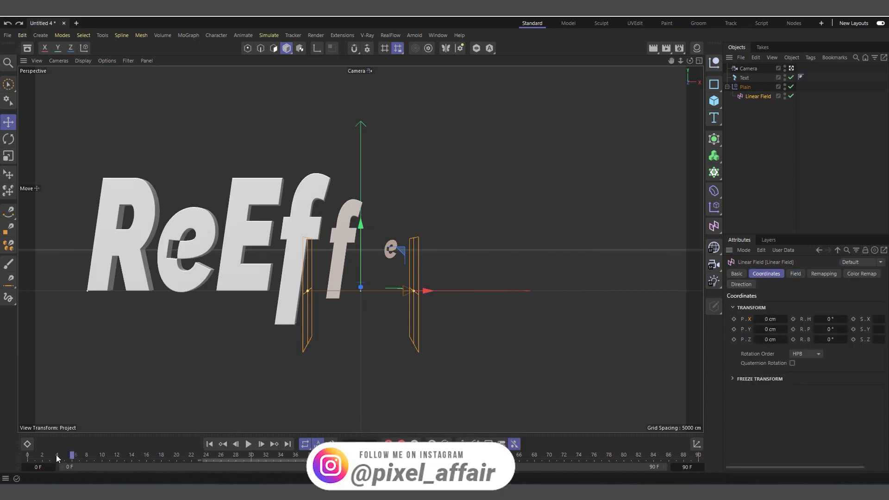
left_click_drag(770, 320, 736, 329)
left_click(734, 319)
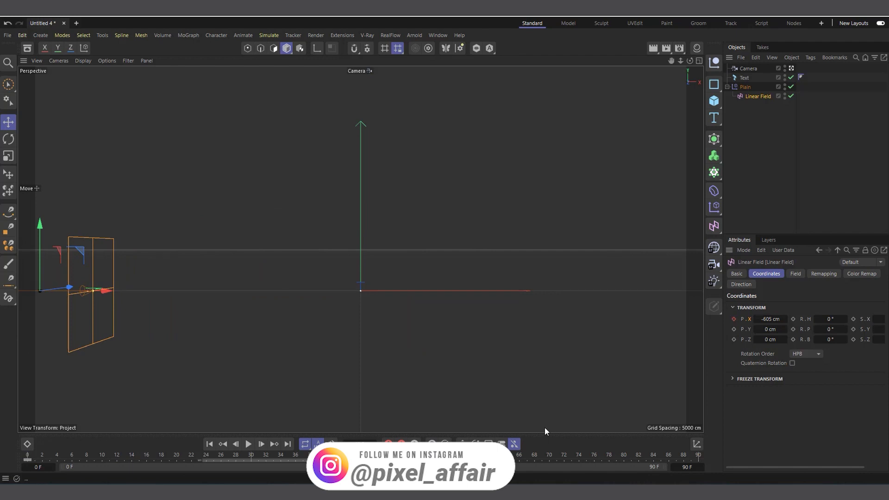
left_click_drag(103, 290, 678, 304)
left_click(733, 319)
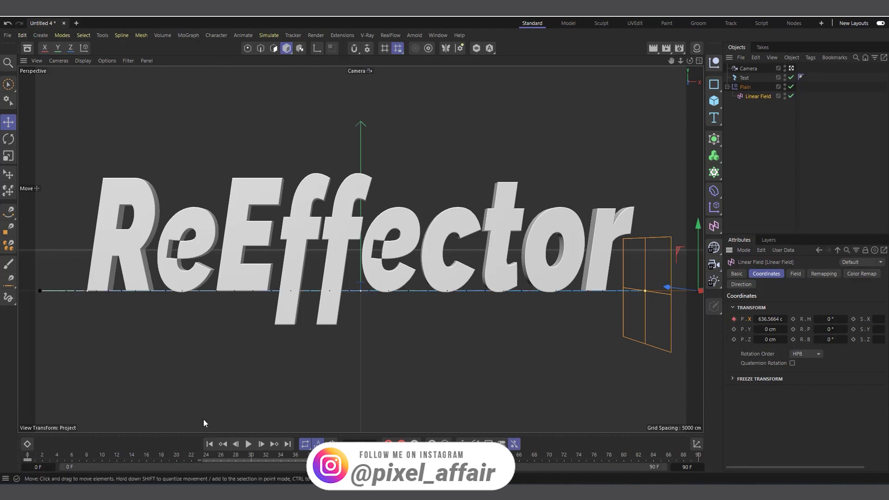
left_click(254, 443)
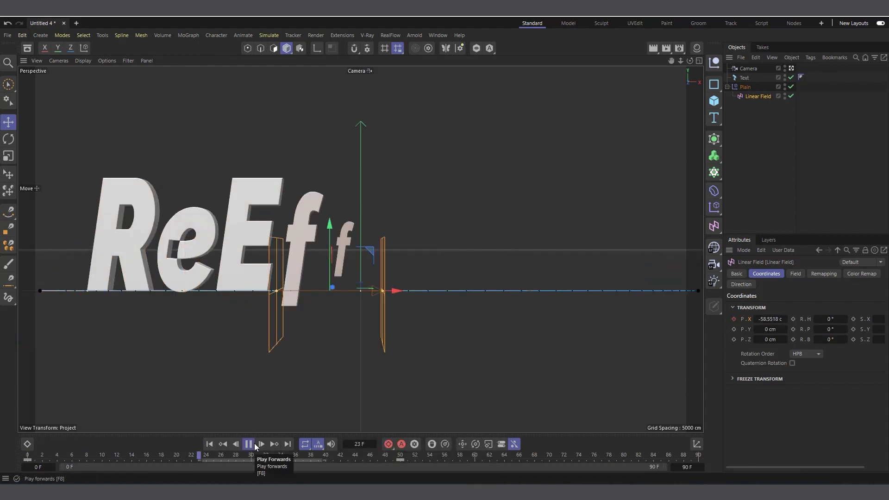
left_click(255, 443)
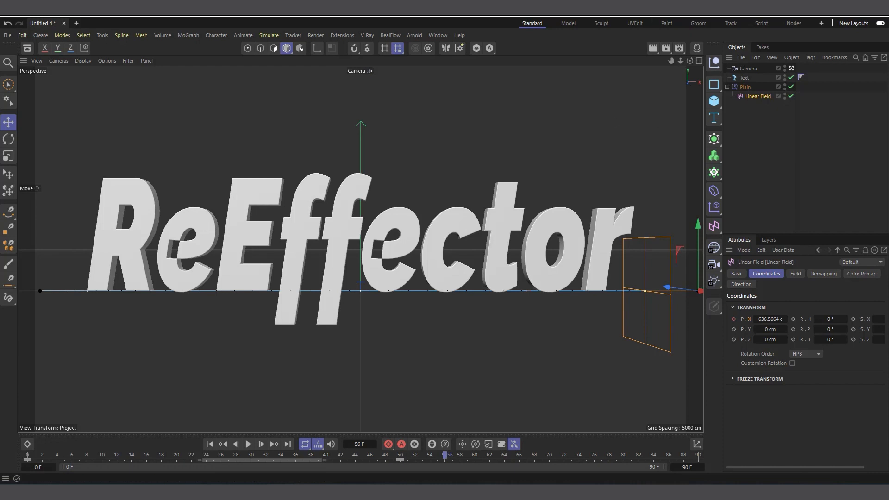
Enable rotation on the Plain effector and set its pitch (R.P) to -360°.
left_click(745, 88)
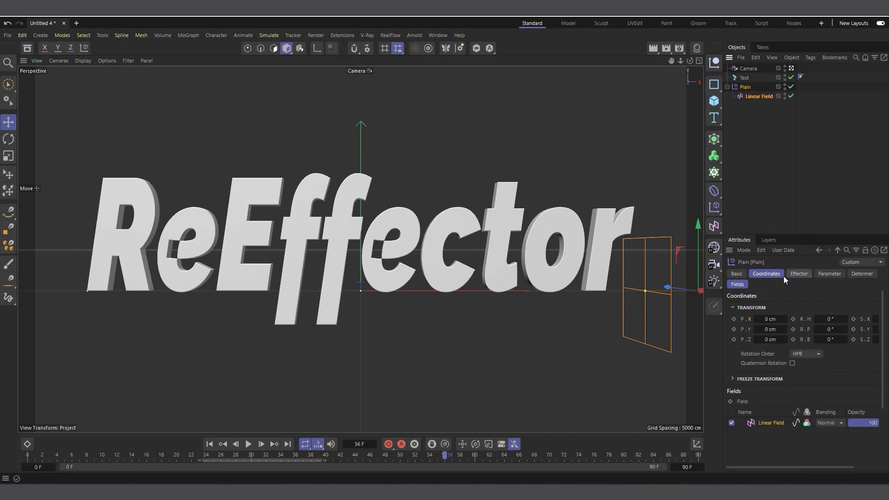
left_click(827, 274)
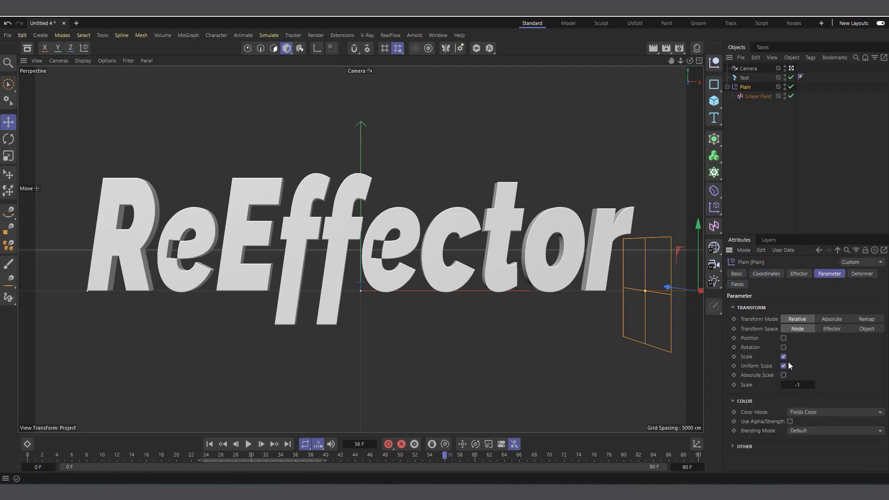
left_click(783, 348)
left_click_drag(800, 370, 810, 367)
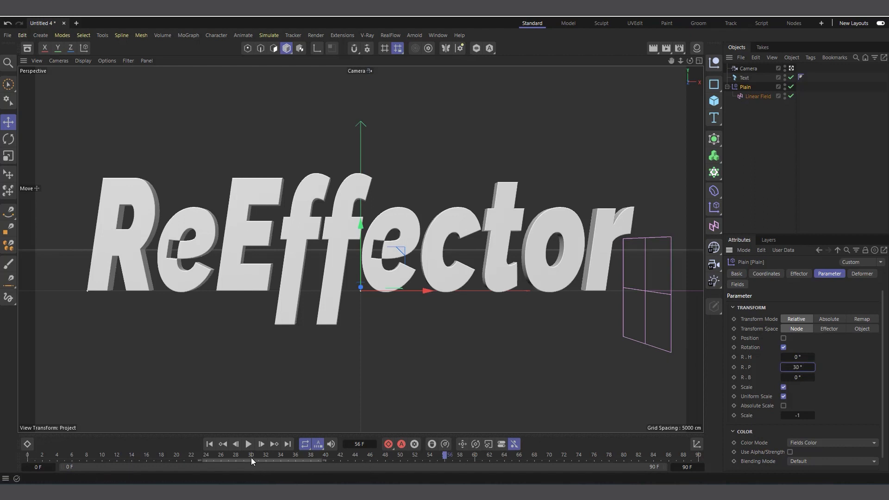
left_click_drag(251, 457, 237, 458)
left_click_drag(805, 367, 763, 367)
left_click(797, 365)
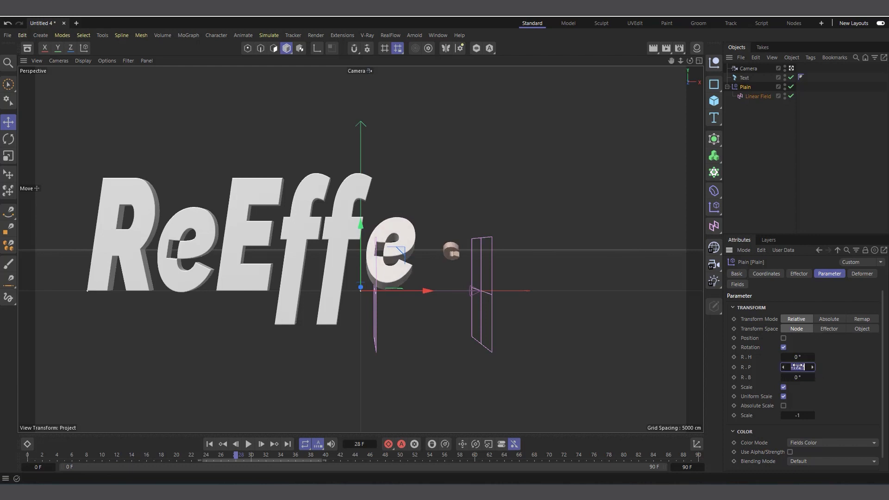
key("BackSpace")
type("-1360")
key("Return")
Play the animation from the first frame to check the letters' scaling and rotation.
left_click(210, 444)
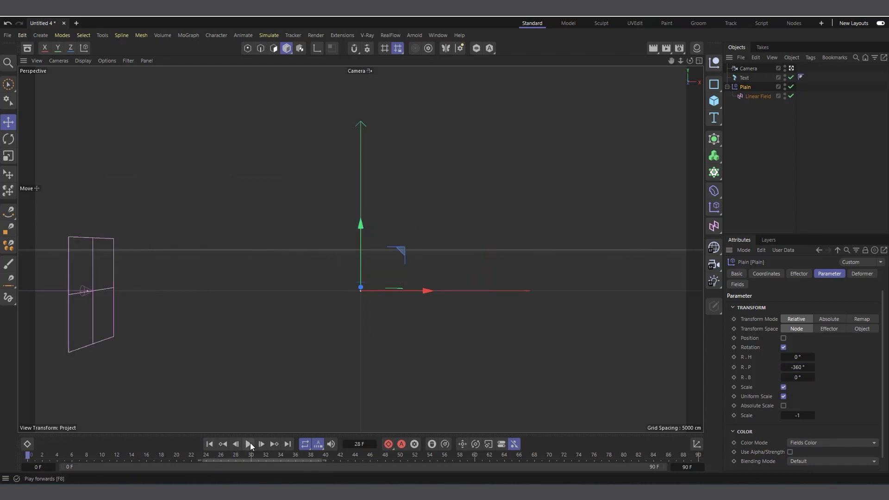
left_click(248, 444)
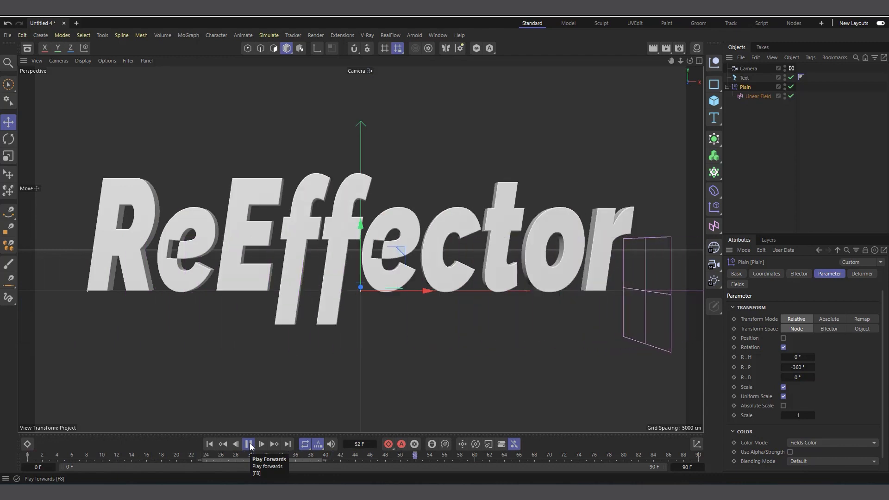
left_click(248, 444)
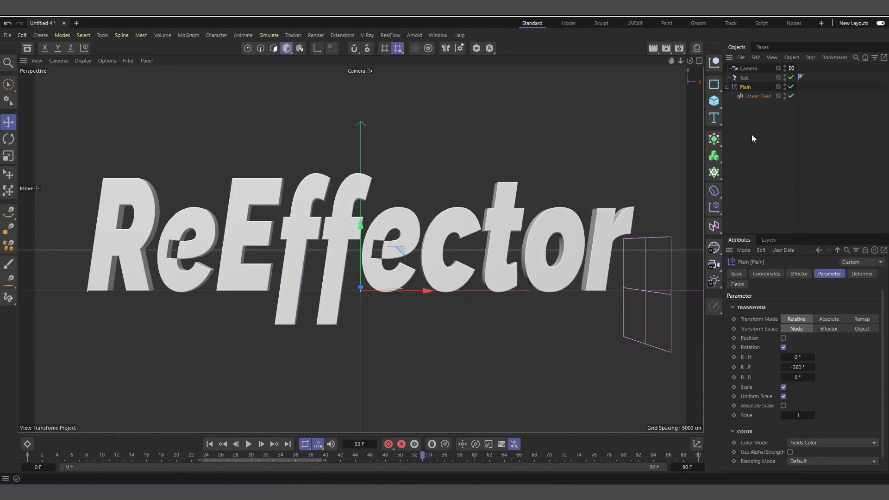
Add a Delay effector to the Text object and place it below the Plain effector in the hierarchy.
left_click(727, 87)
left_click(746, 78)
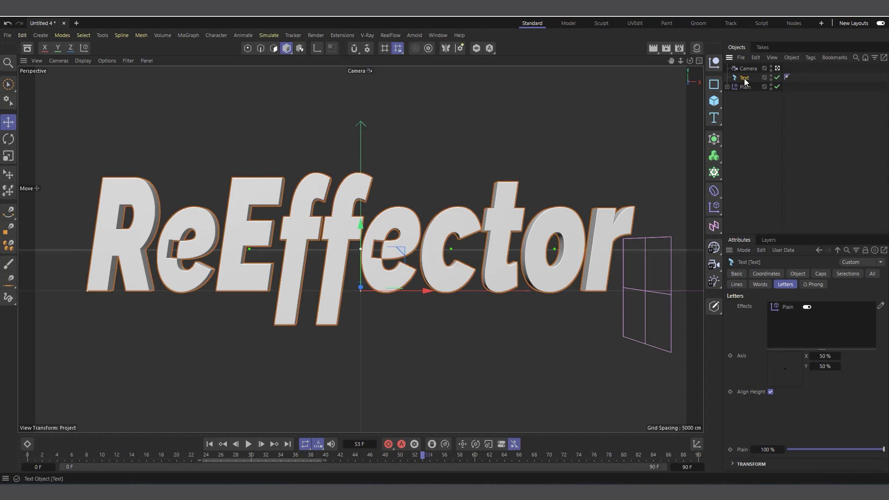
left_click(715, 209)
left_click(754, 238)
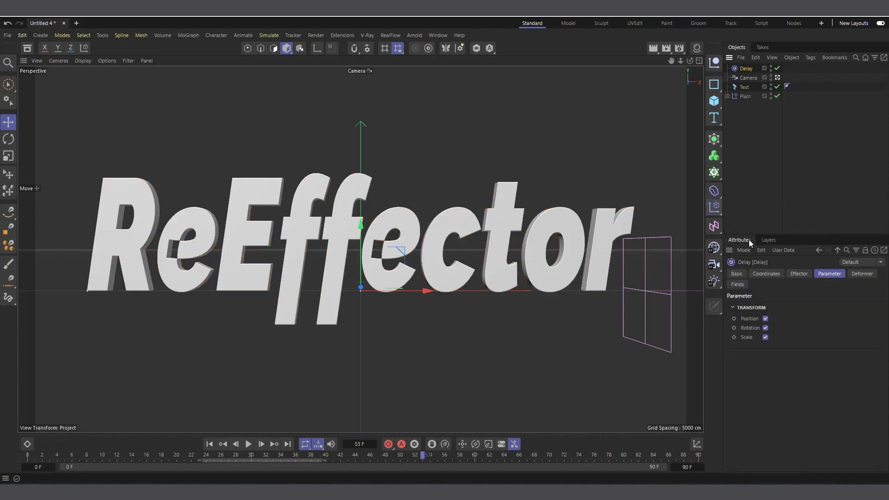
left_click_drag(743, 130, 742, 133)
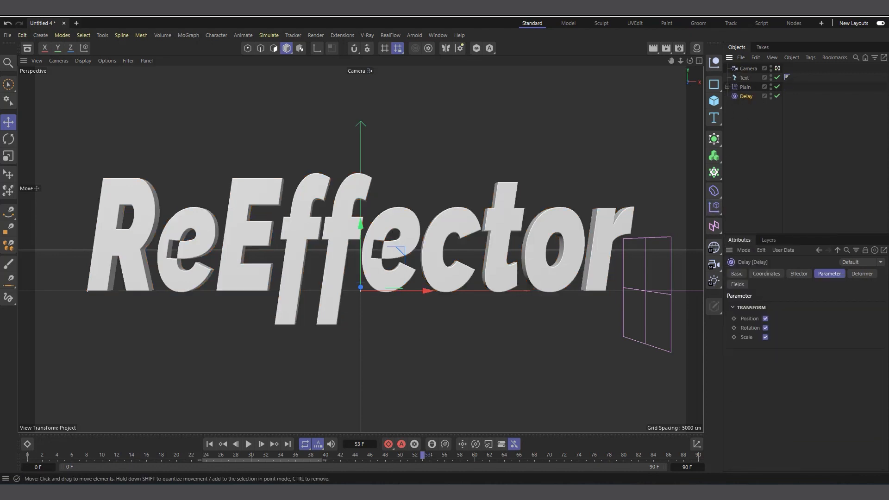
Play the animation from the start to check the Delay effector's influence on the letters.
left_click(210, 444)
left_click(248, 444)
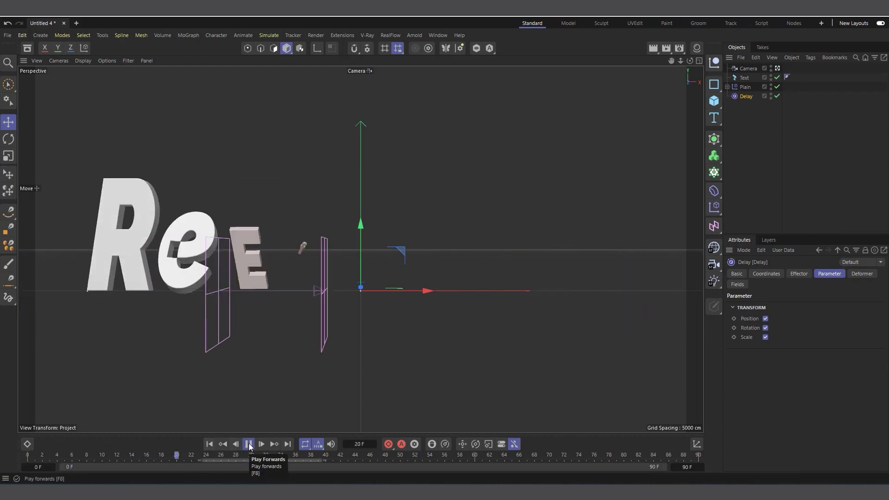
left_click(248, 444)
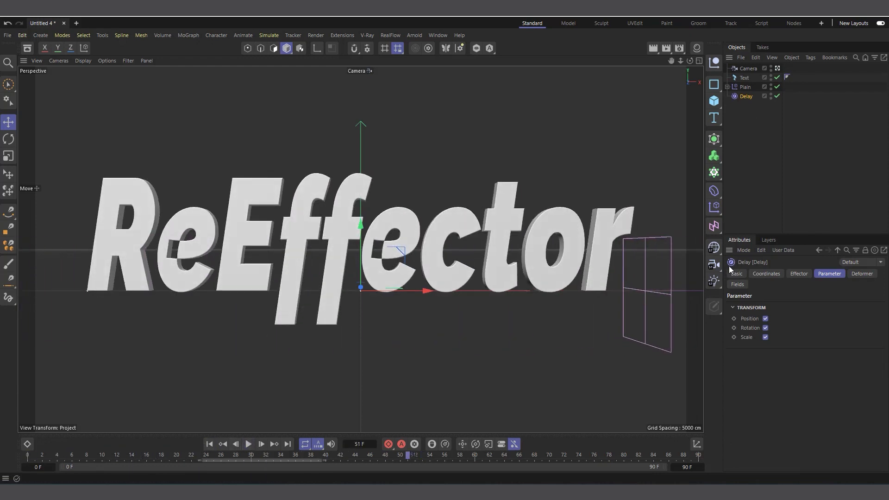
Set the Delay effector's mode to Spring and its strength to 77% while playing back the animation.
left_click(799, 274)
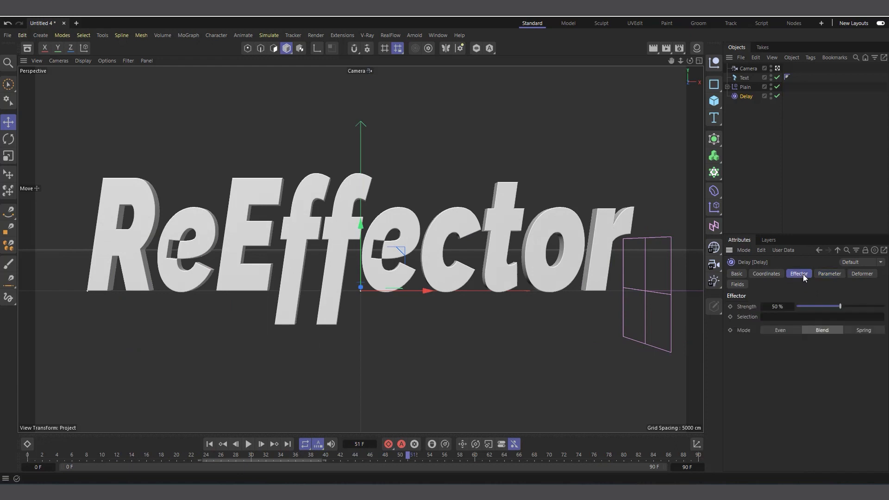
left_click(862, 329)
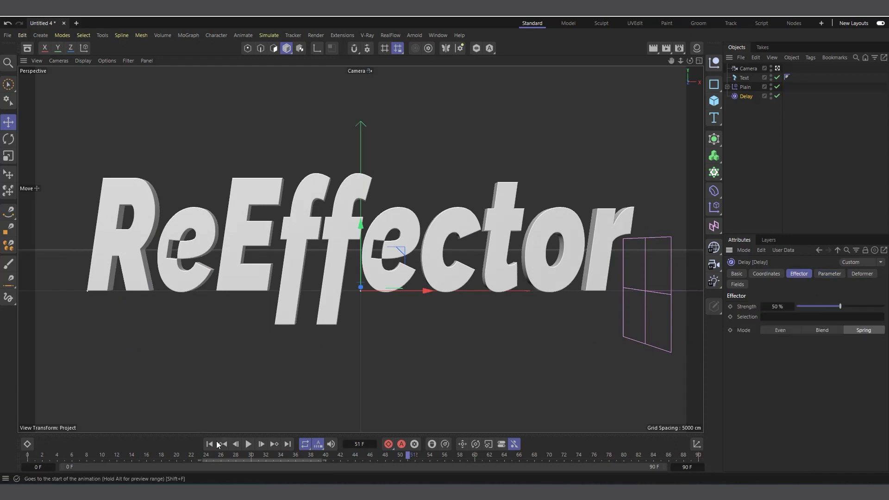
left_click(250, 444)
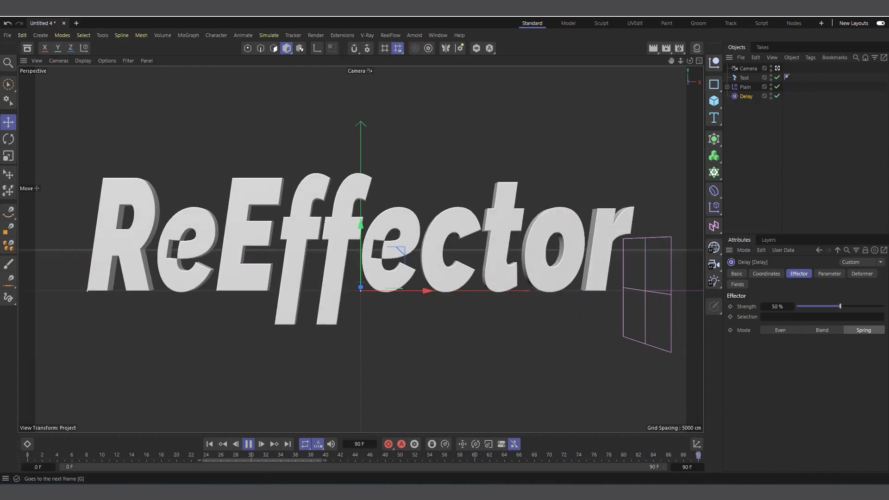
left_click_drag(857, 306, 860, 306)
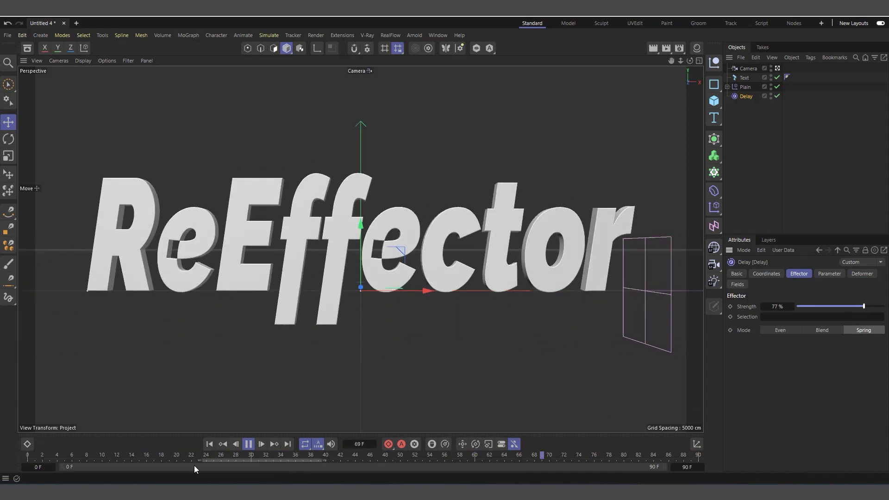
Play back the animation with the Spring Delay at 77% to check the letters' motion.
left_click(248, 446)
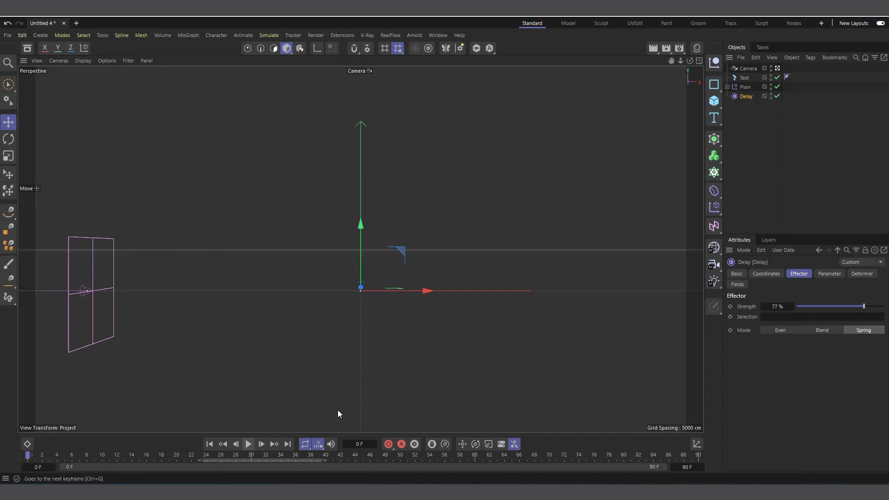
left_click(247, 447)
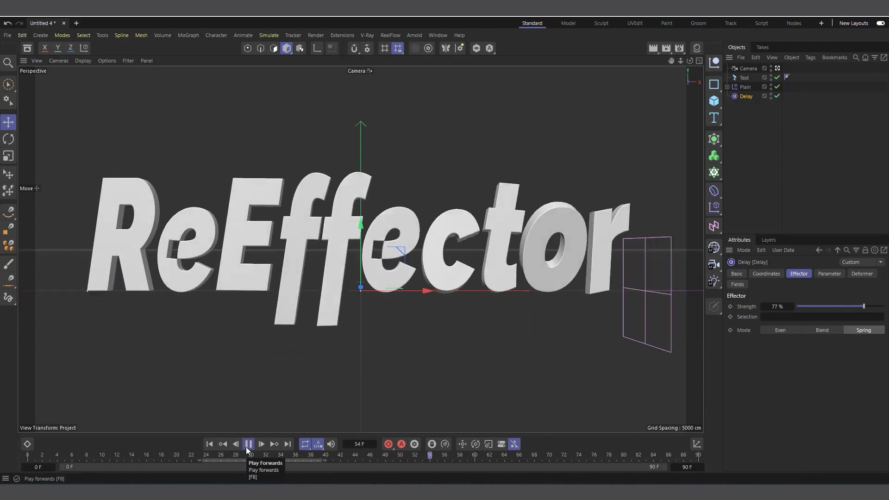
left_click(246, 445)
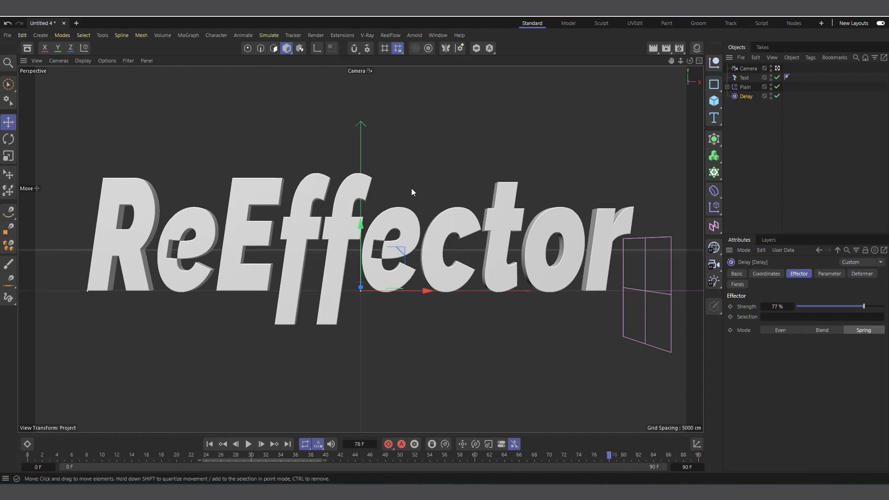
Add a ReEffector effector to the Text object.
left_click(742, 78)
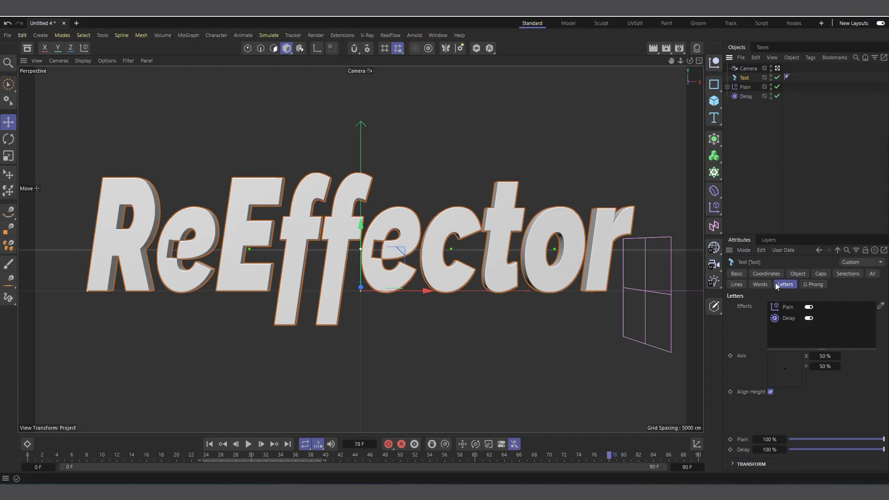
left_click(714, 209)
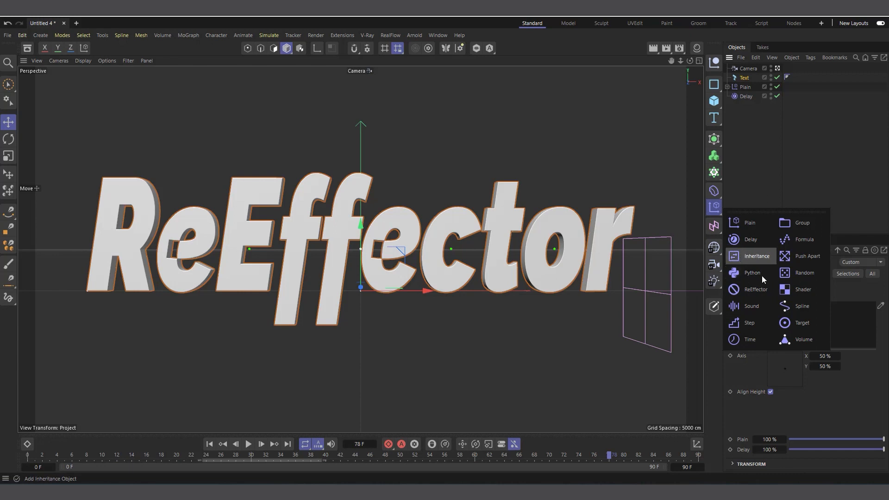
left_click(756, 291)
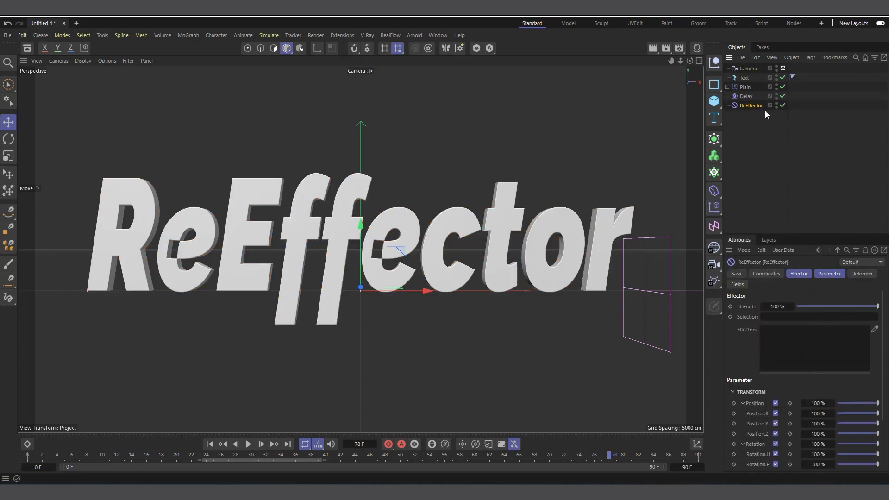
Remove the Delay and Plain effectors from the Text object's letter effects, keeping only the ReEffector, and play the animation to check.
left_click(743, 78)
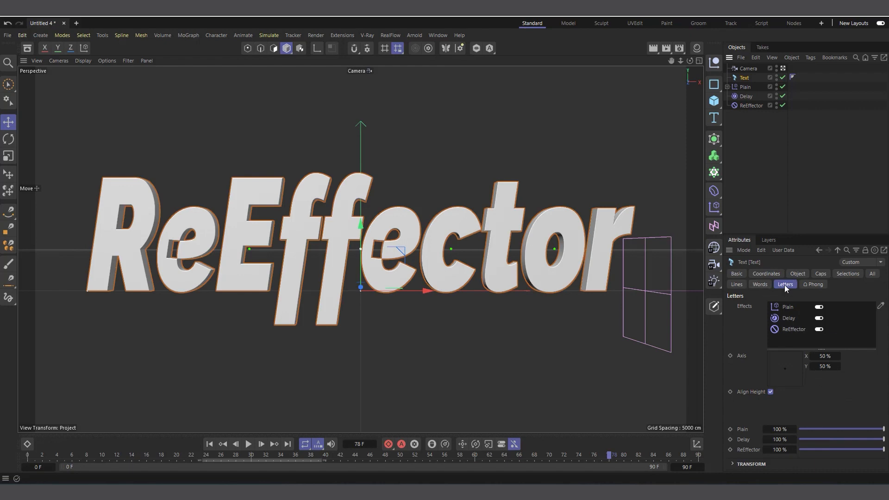
left_click(788, 318)
key("Delete")
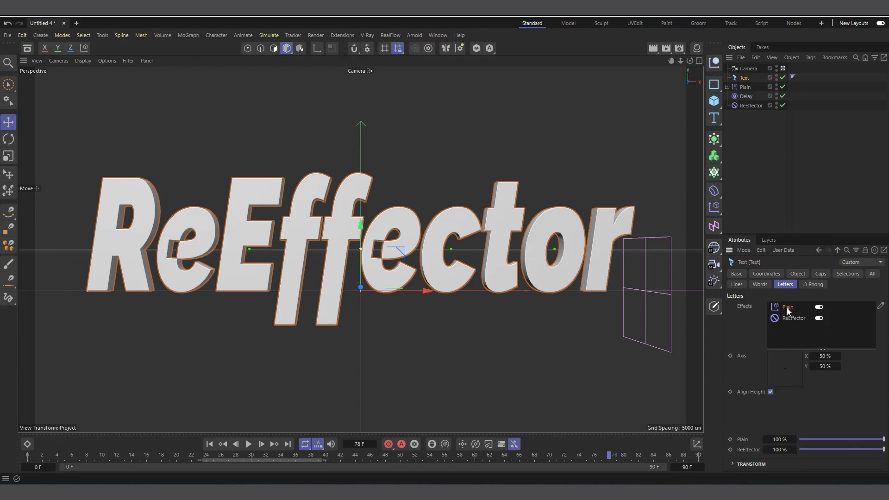
key("Delete")
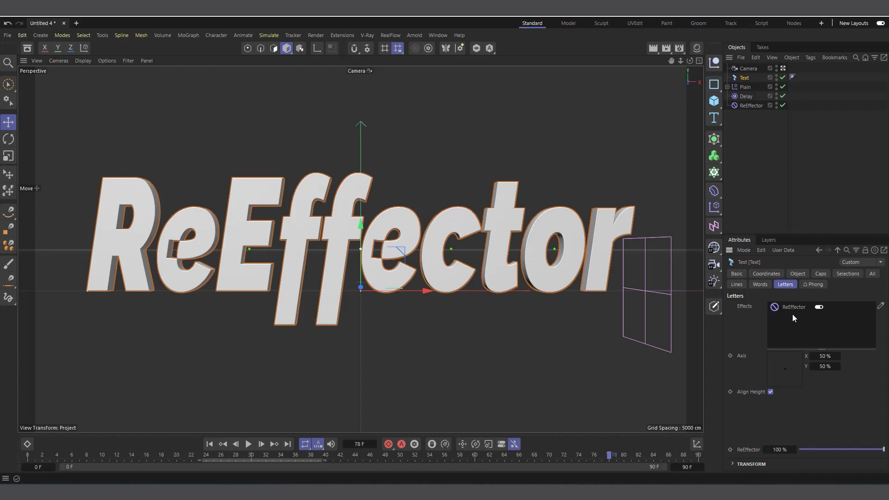
left_click(248, 444)
left_click(248, 444)
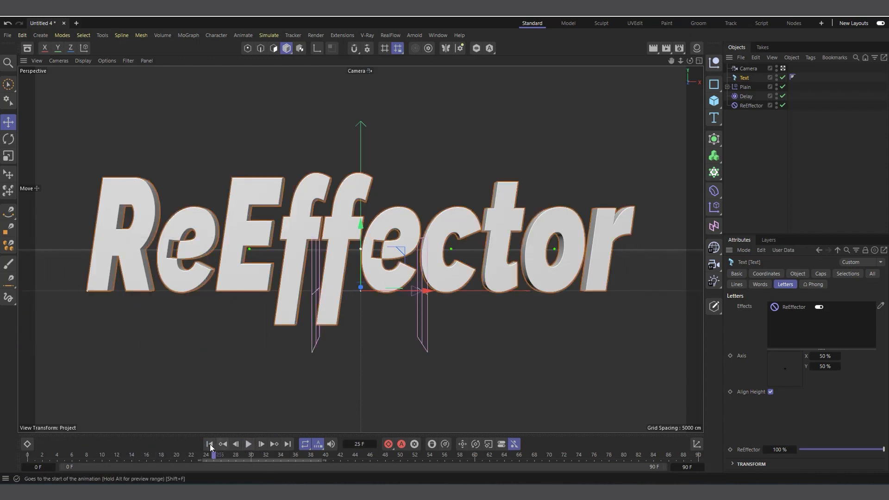
Assign the Plain and Delay effectors to the ReEffector's effectors list and play back the animation.
left_click(749, 105)
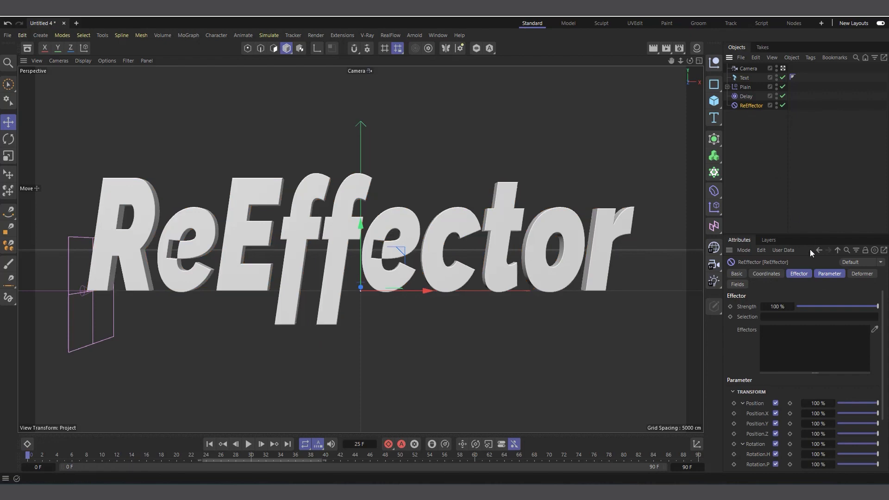
left_click(802, 274)
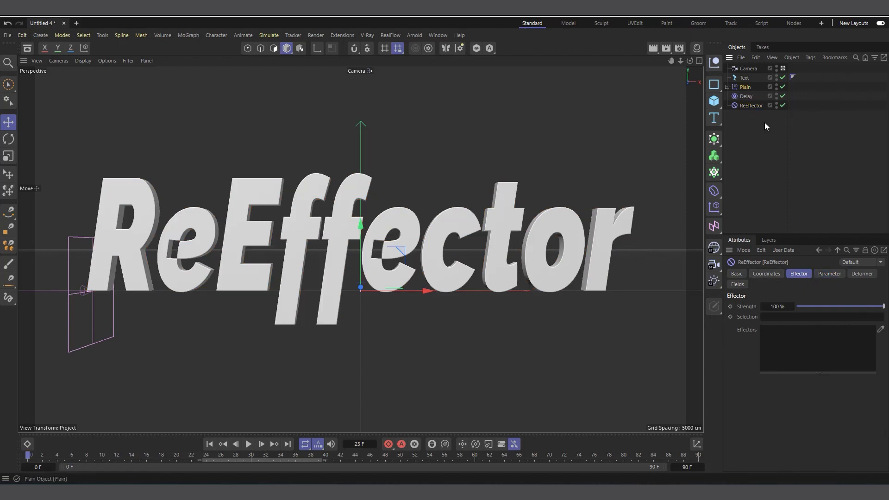
left_click_drag(790, 335, 803, 355)
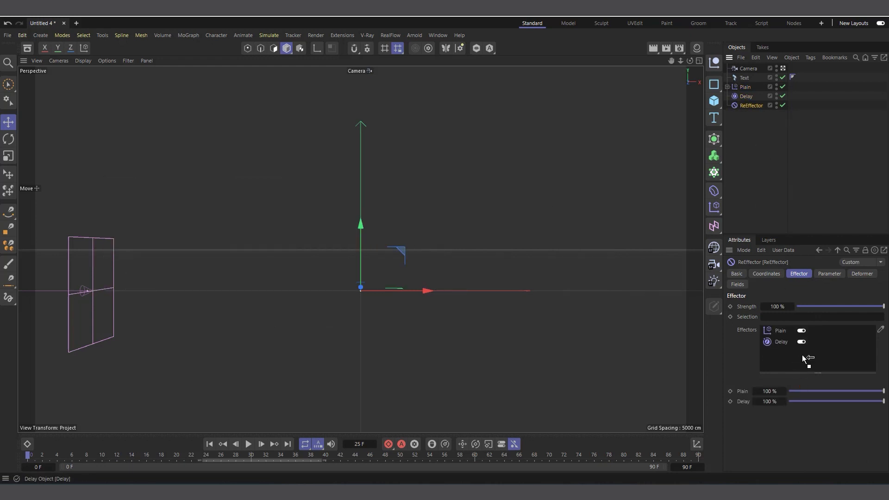
left_click(249, 444)
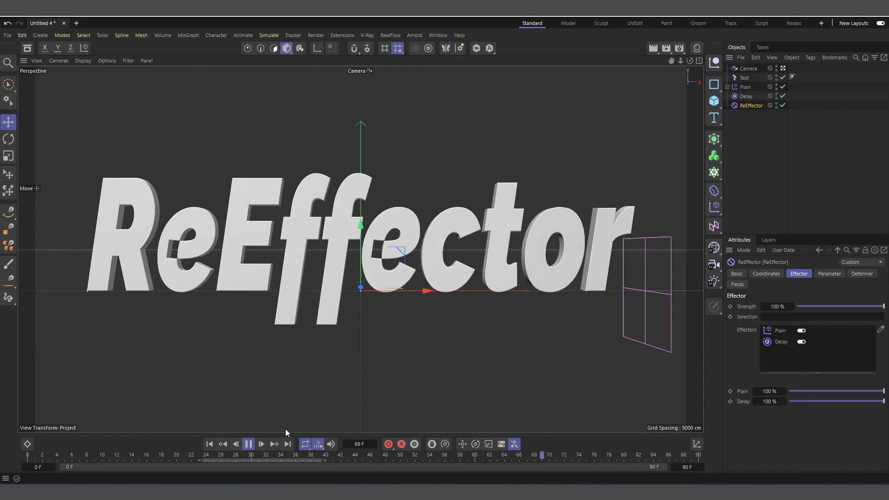
left_click(248, 444)
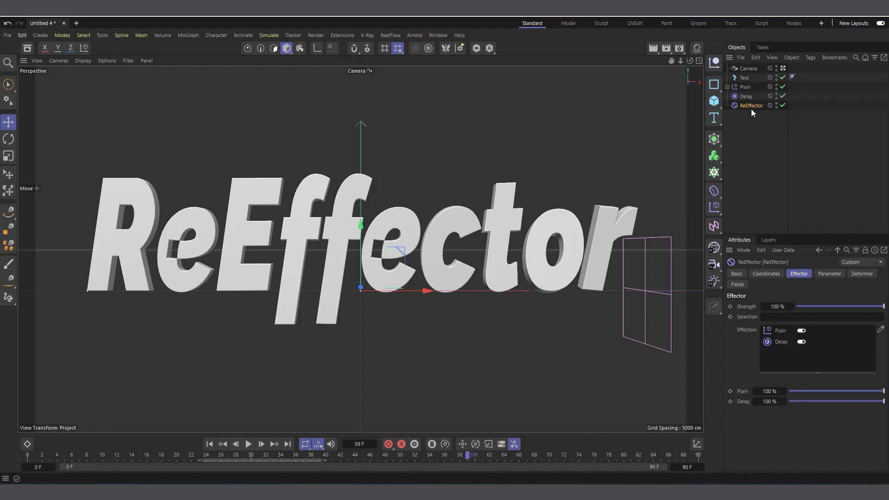
Compare the position, rotation and scale parameters offered by the ReEffector and Delay effectors.
left_click(830, 274)
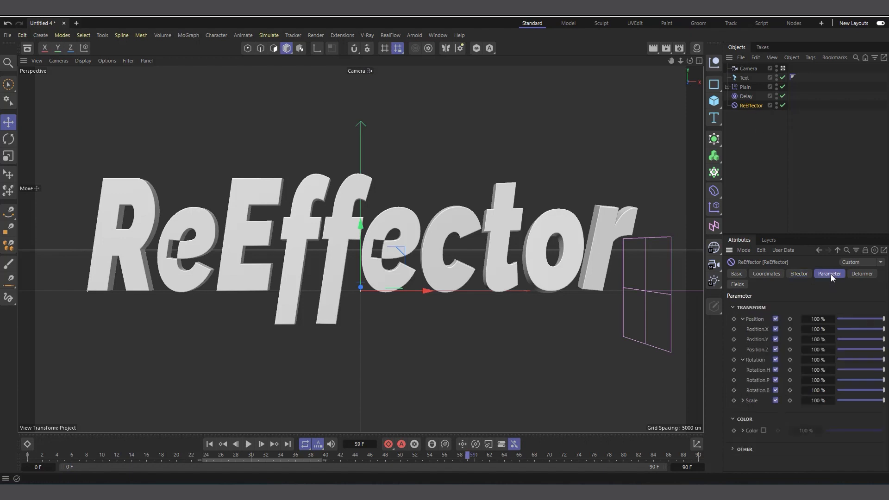
left_click(747, 97)
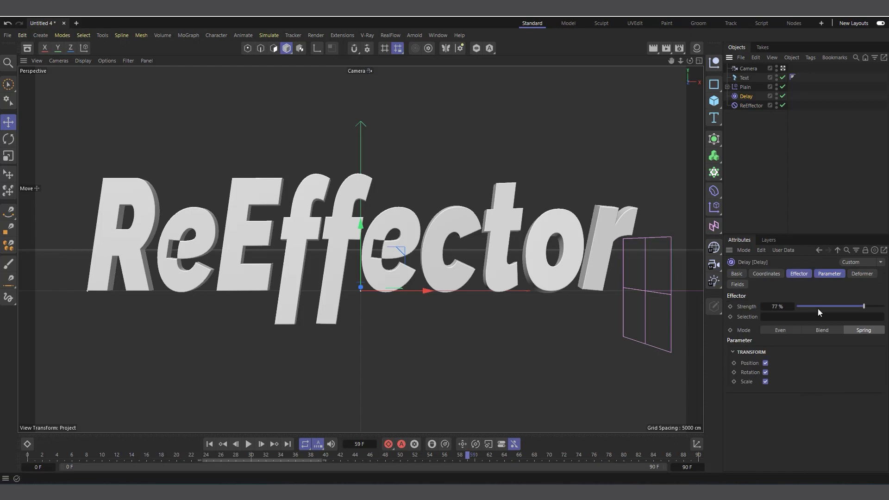
left_click(829, 274)
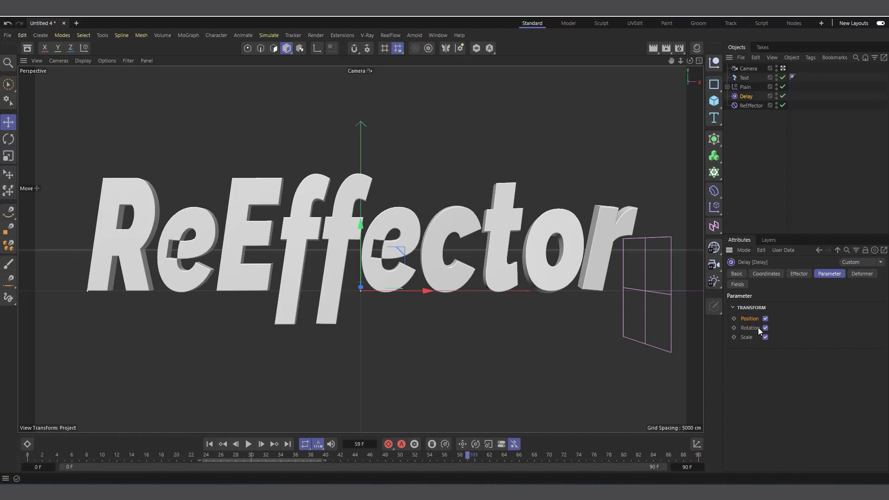
left_click(750, 106)
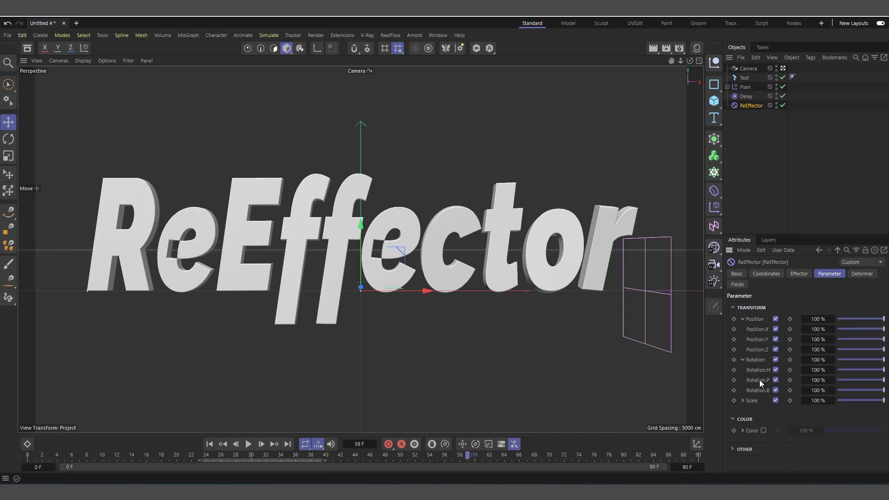
Stop playback at frame 47 and disable Rotation.H and Rotation.B in the ReEffector's transform parameters.
left_click(248, 445)
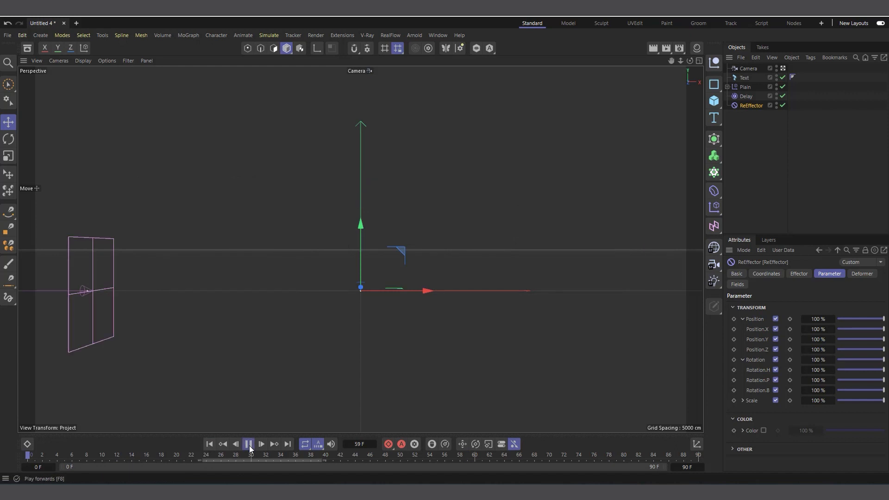
left_click(248, 444)
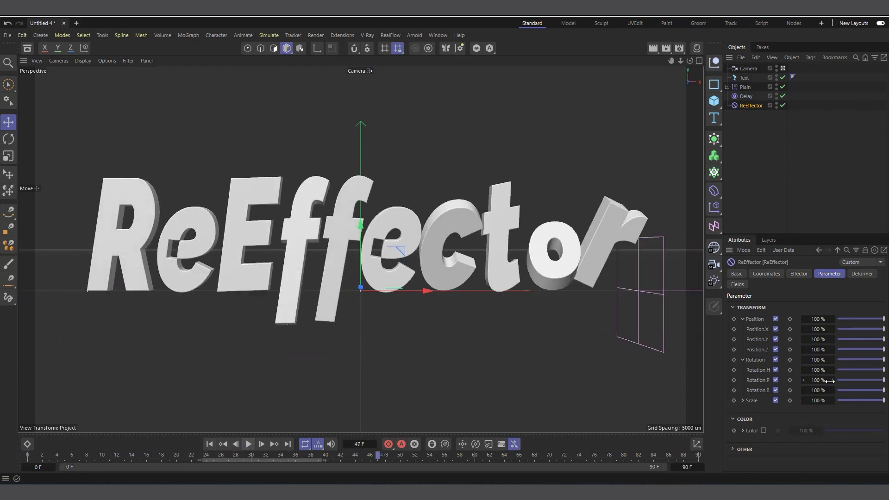
left_click(775, 370)
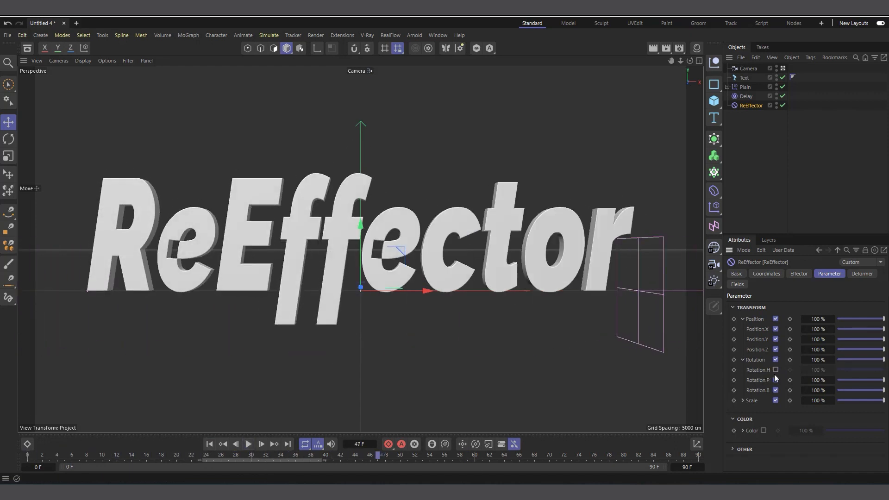
left_click(776, 390)
Play the animation from the start and set the ReEffector's Rotation.P to 52%.
left_click(210, 444)
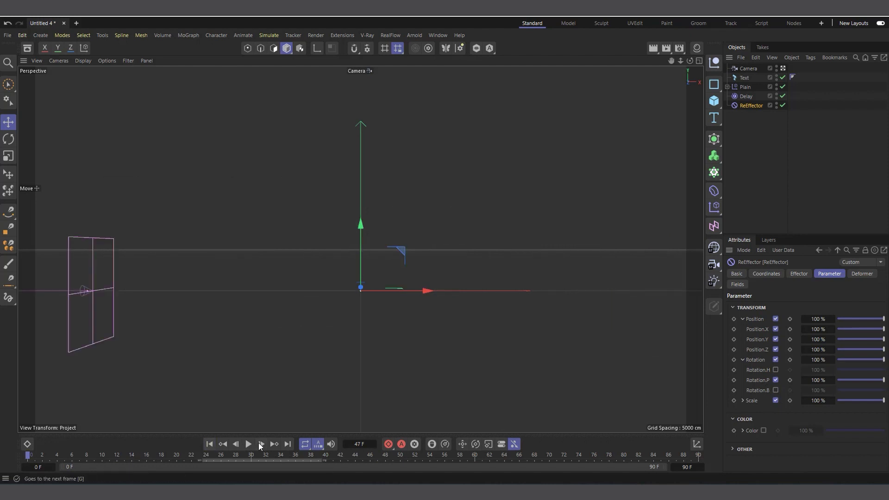
left_click(248, 444)
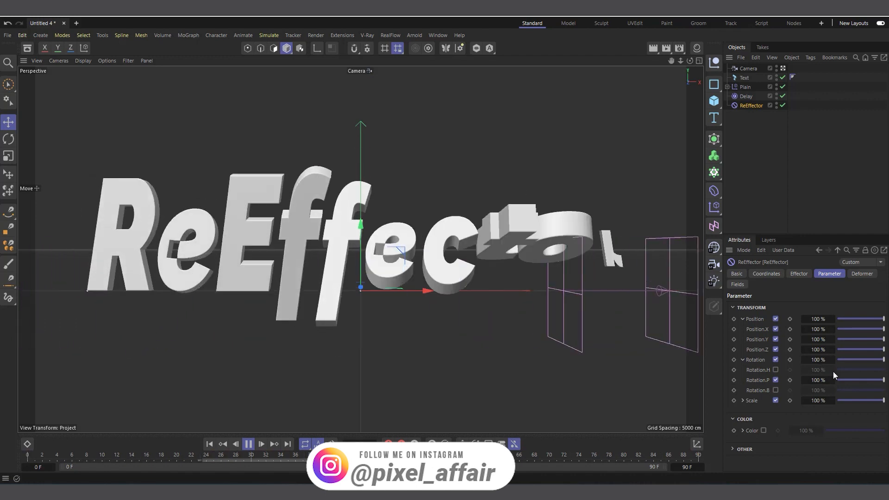
left_click_drag(883, 380, 867, 383)
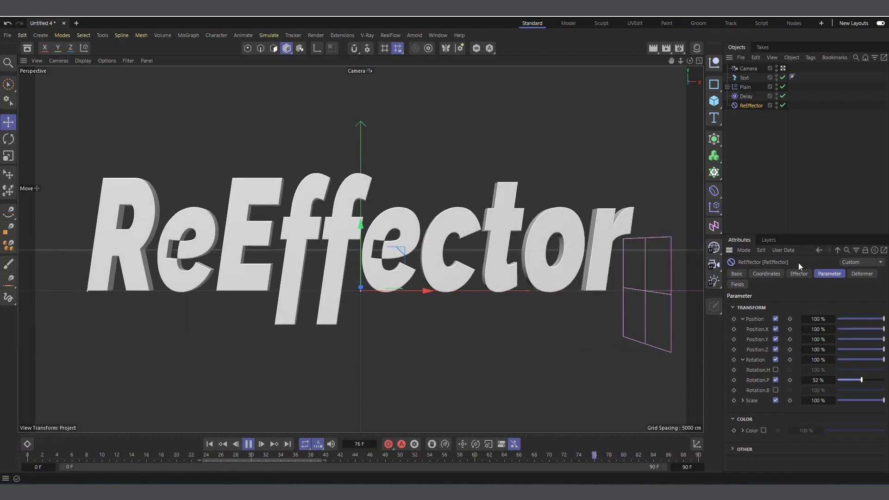
left_click(248, 445)
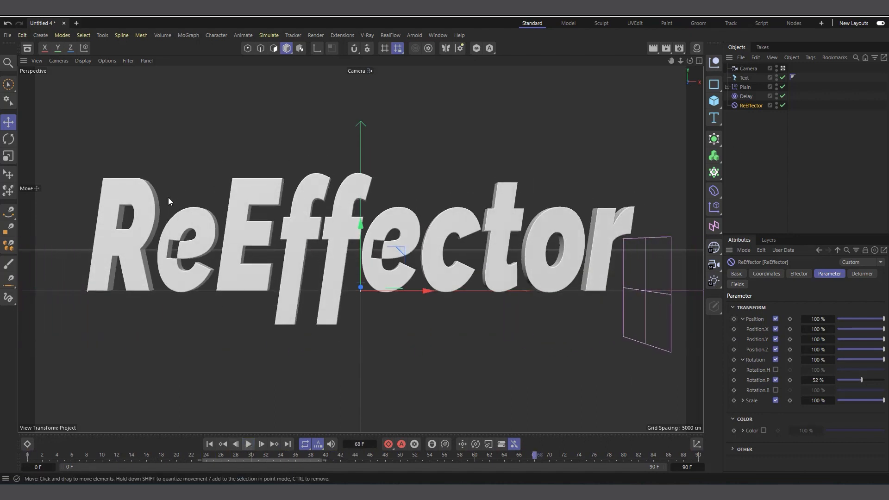
Create a new project and add a default cube to the scene.
left_click(76, 24)
left_click(715, 100)
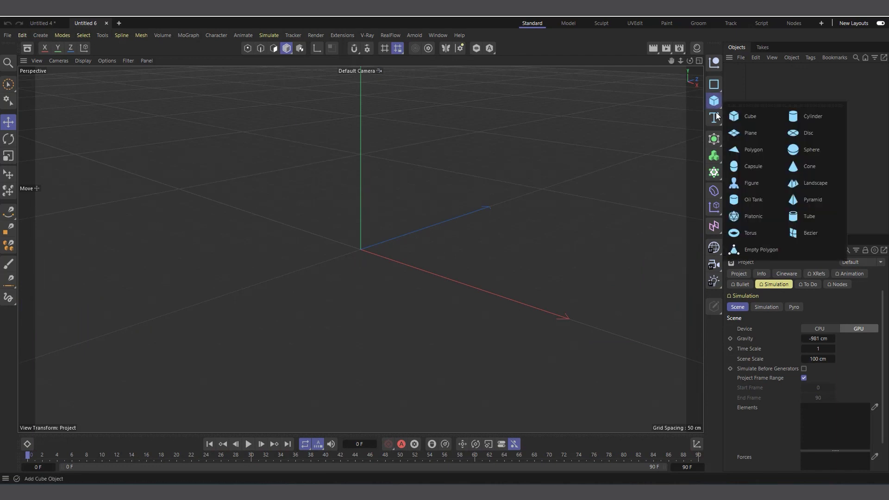
left_click(741, 118)
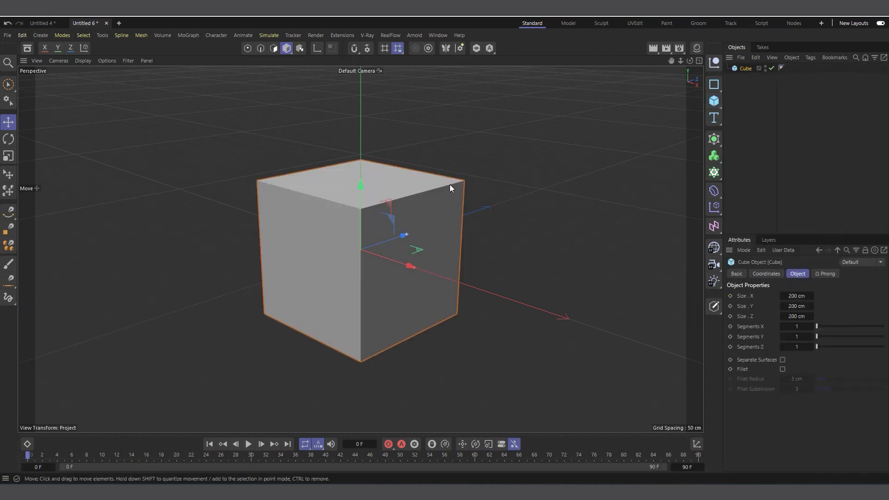
scroll(349, 194, "down", 3)
scroll(343, 204, "down", 3)
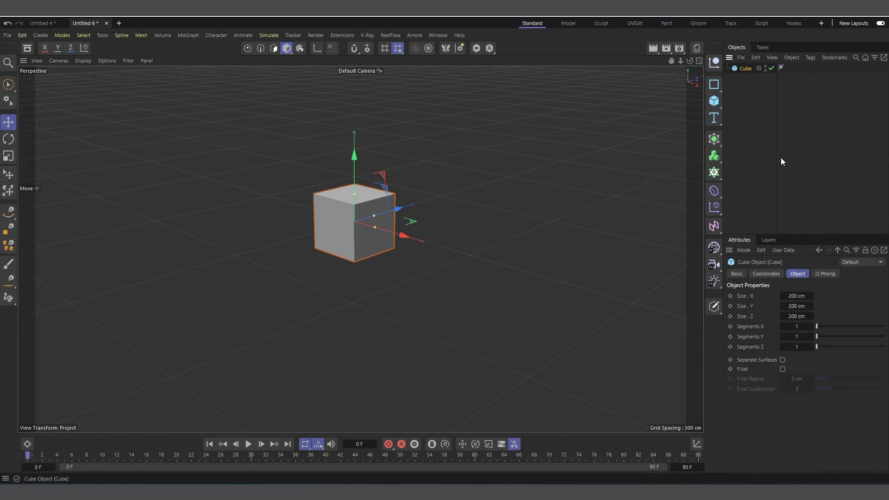
Record keyframes for the cube's position, rotation and scale at frame 0.
left_click(769, 274)
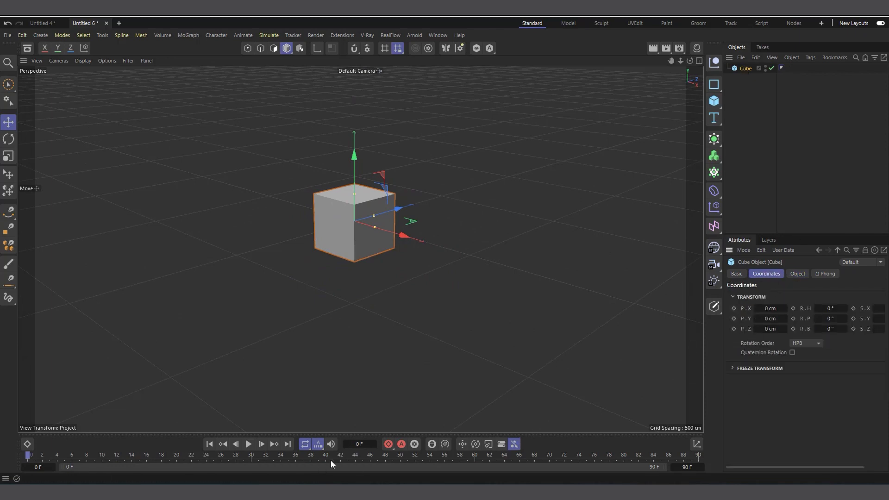
left_click(388, 444)
scroll(288, 246, "down", 2)
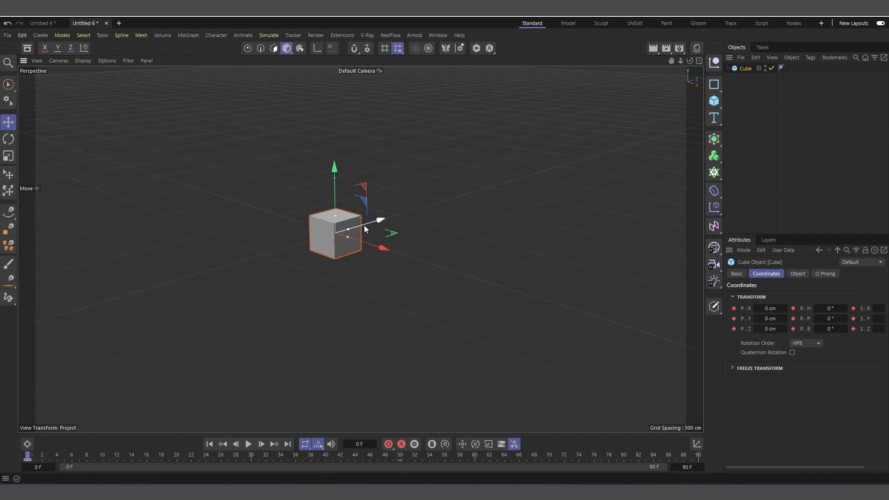
Move the cube to about X 843, Y 457, Z 1071 cm and rotate it to about H 516°, P -2.4°, B -42.4°.
left_click_drag(364, 225, 483, 195)
key("ctrl+z")
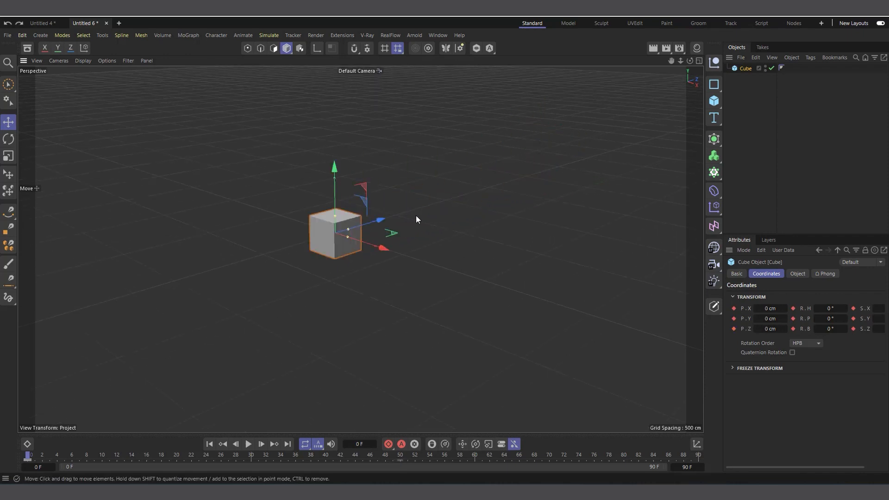
left_click_drag(367, 237, 659, 189)
key("r")
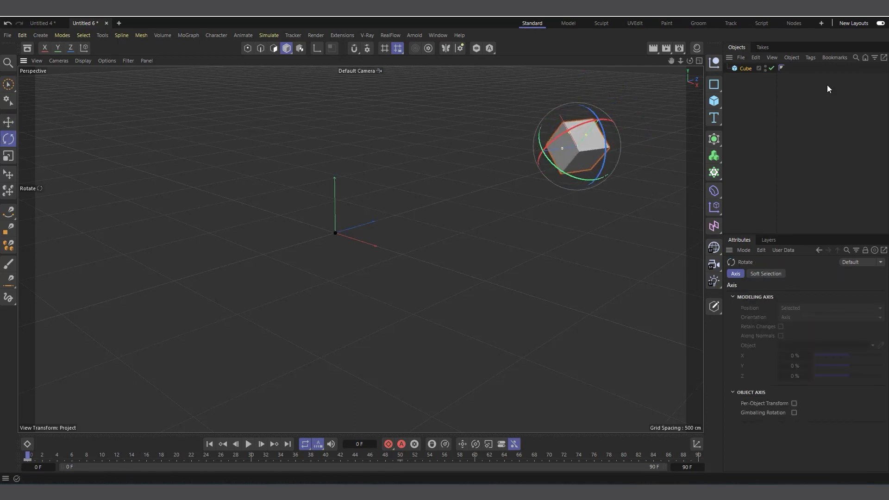
Scale the cube to 0.71 in X, 0.67 in Y and 0.63 in Z using its coordinates.
left_click(745, 68)
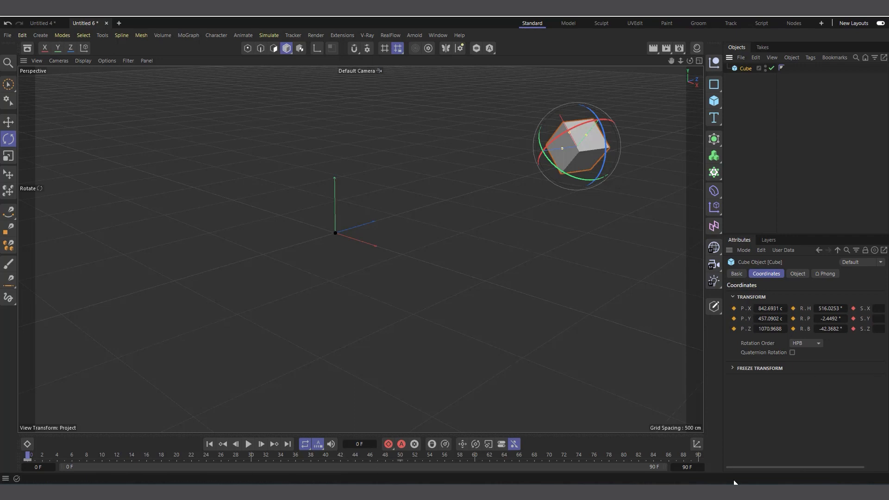
left_click_drag(750, 468, 771, 467)
left_click_drag(881, 309, 850, 330)
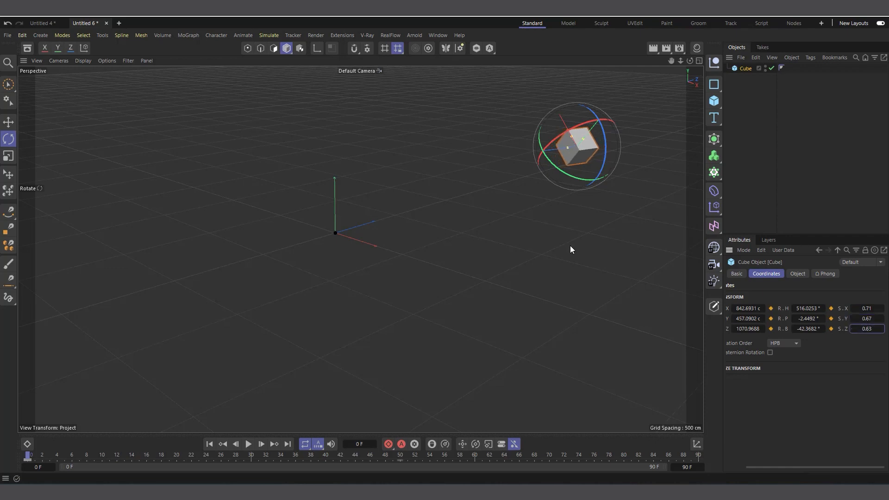
Undo the cube's position, rotation and scale changes at frame 0.
key("t")
left_click(743, 68)
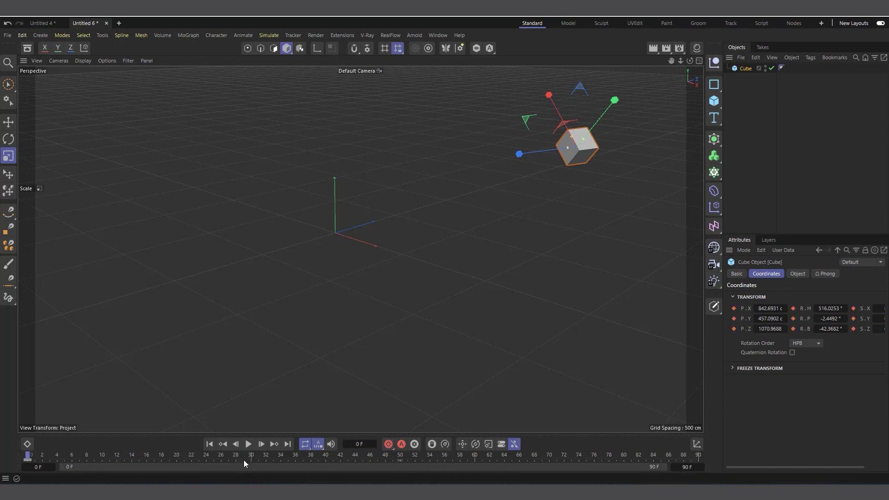
key("ctrl+z")
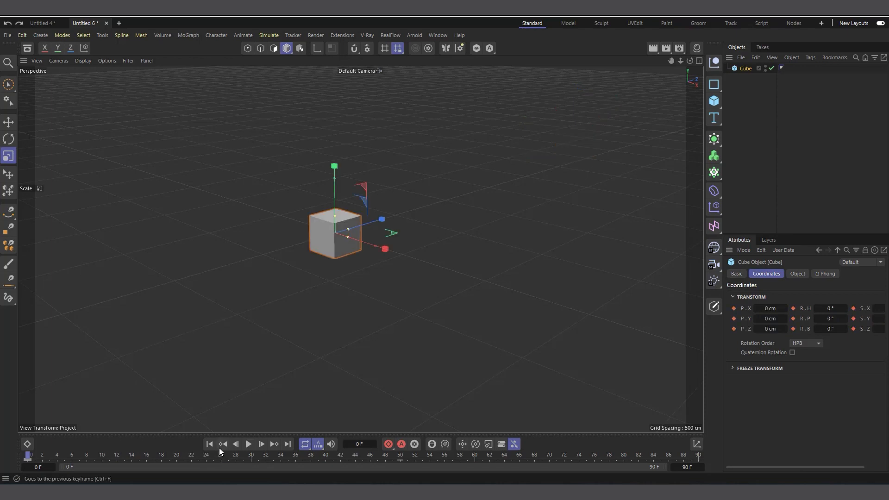
At frame 50, move the cube to about X 777, Y 450, Z 1001 cm and rotate it to about H 521°, P 2.4°, B 44.3°.
left_click(399, 458)
key("e")
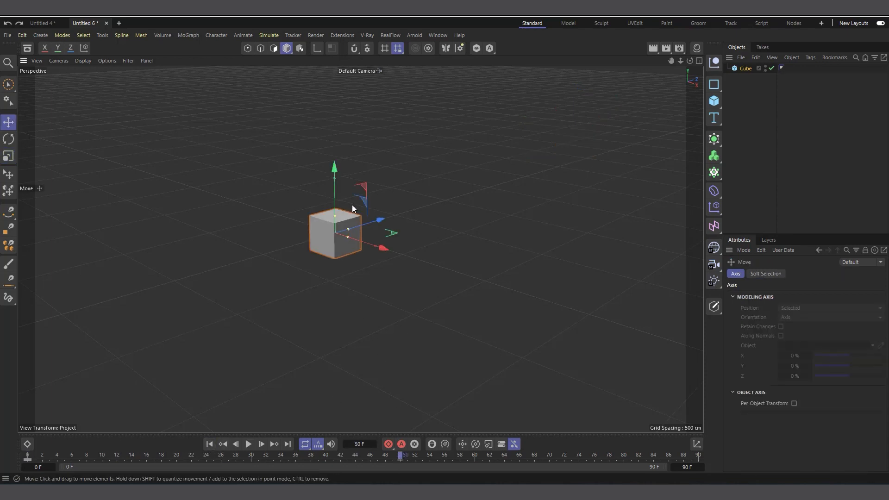
left_click_drag(436, 198, 648, 117)
key("r")
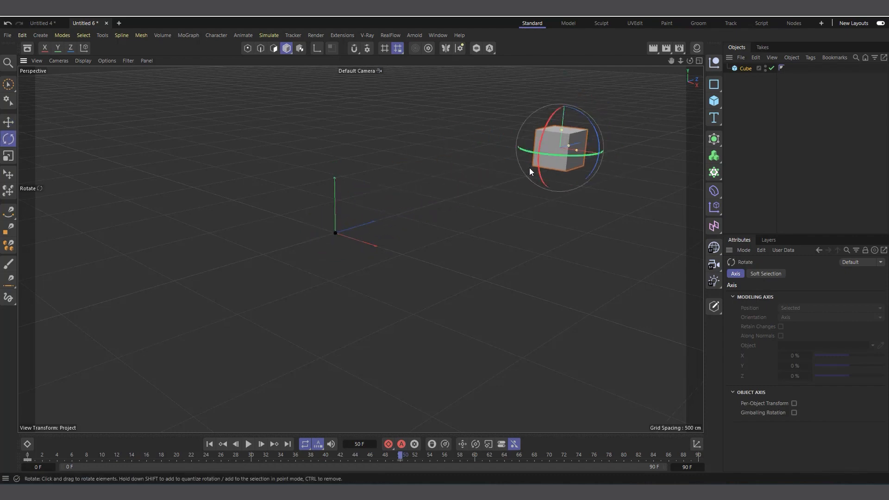
left_click_drag(530, 169, 500, 69)
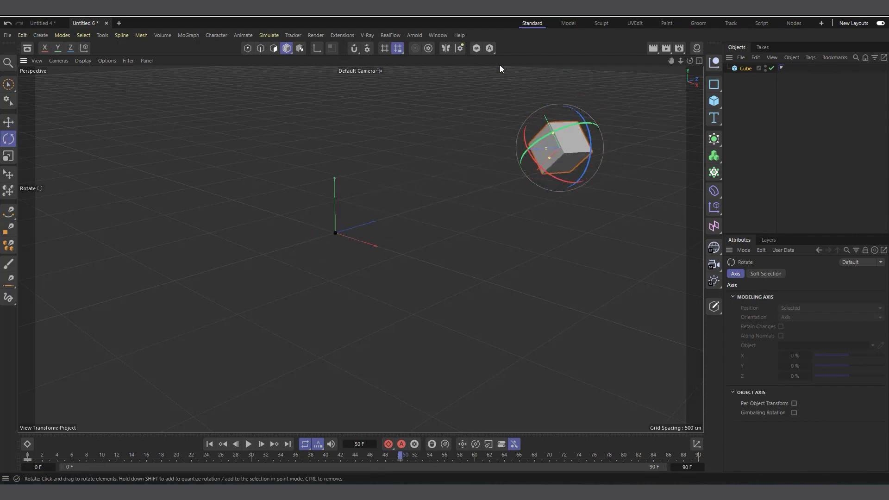
Scale the cube to 0.68 in X, 0.61 in Y and 0.45 in Z, and record its keyframes at frame 50.
left_click(745, 69)
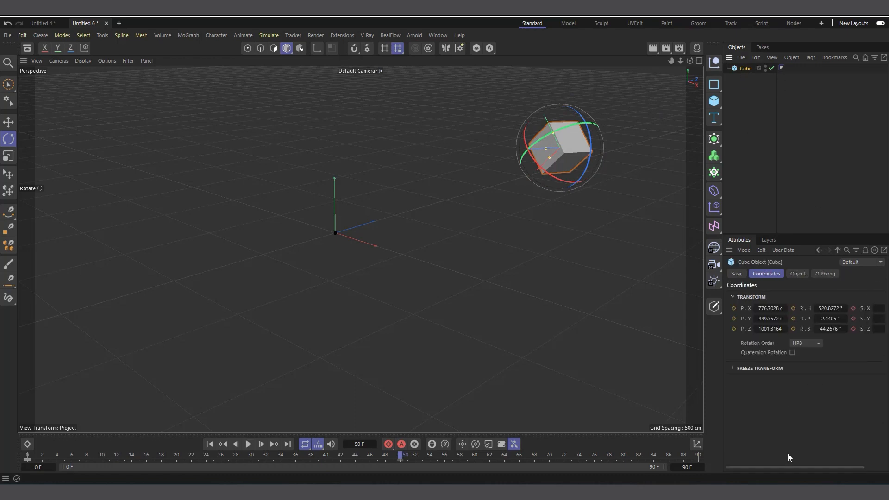
left_click_drag(795, 467, 855, 468)
left_click_drag(874, 308, 848, 328)
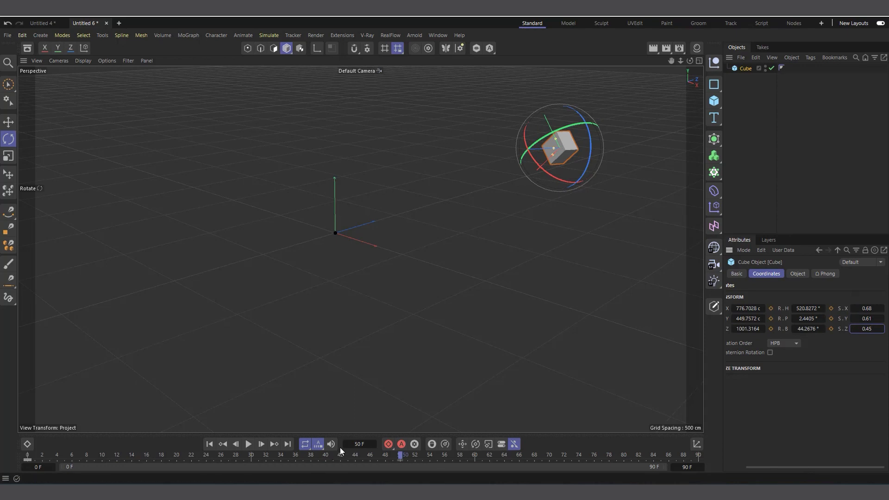
left_click(388, 444)
Play the cube's animation from frame 0, return to the start and clear the selection.
left_click(208, 443)
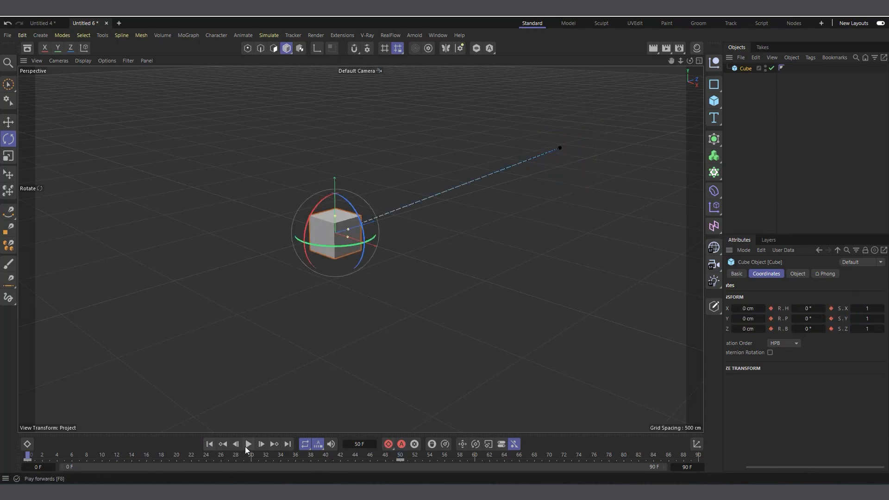
left_click(248, 444)
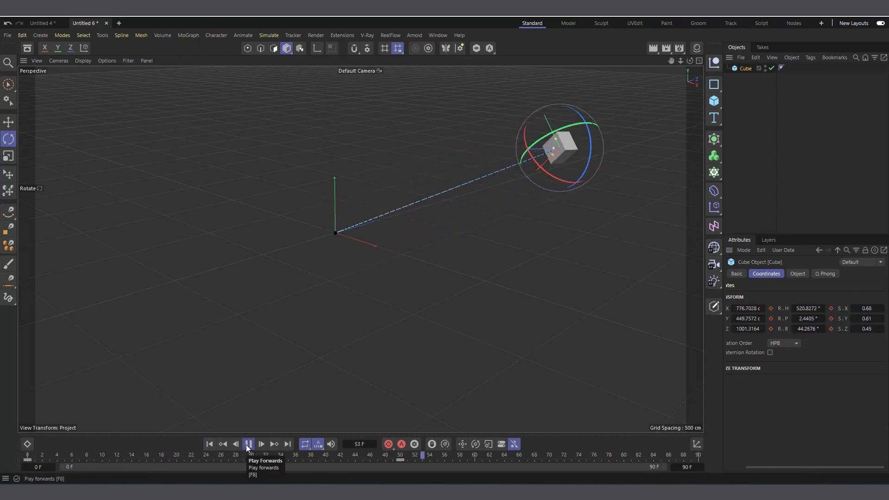
left_click(209, 444)
left_click(748, 158)
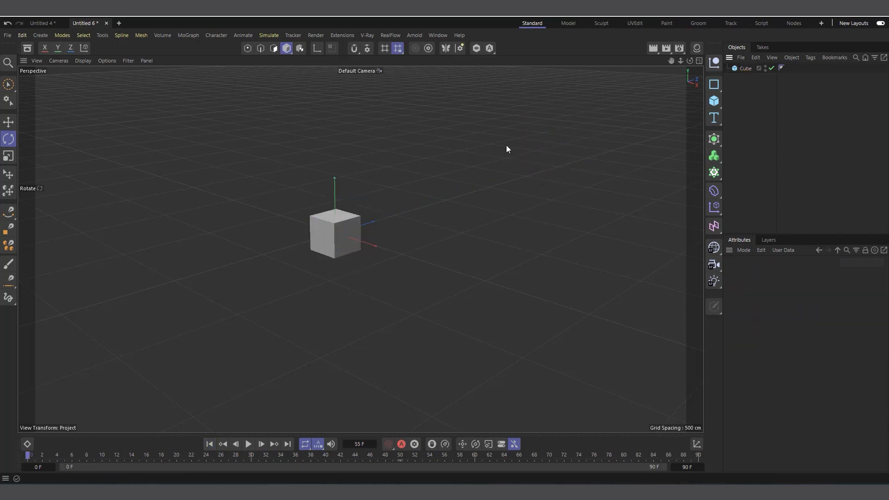
Add a second default cube to the scene and rename it b.
scroll(421, 285, "down", 2)
scroll(298, 283, "down", 2)
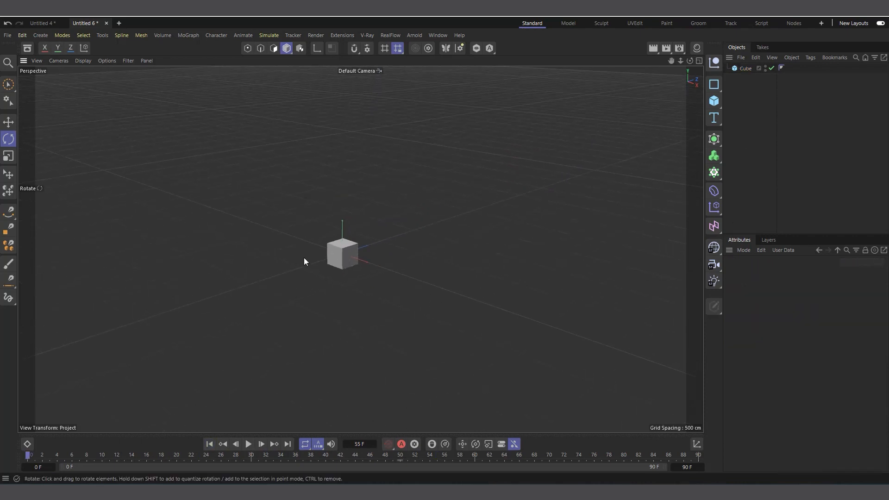
scroll(329, 267, "up", 1)
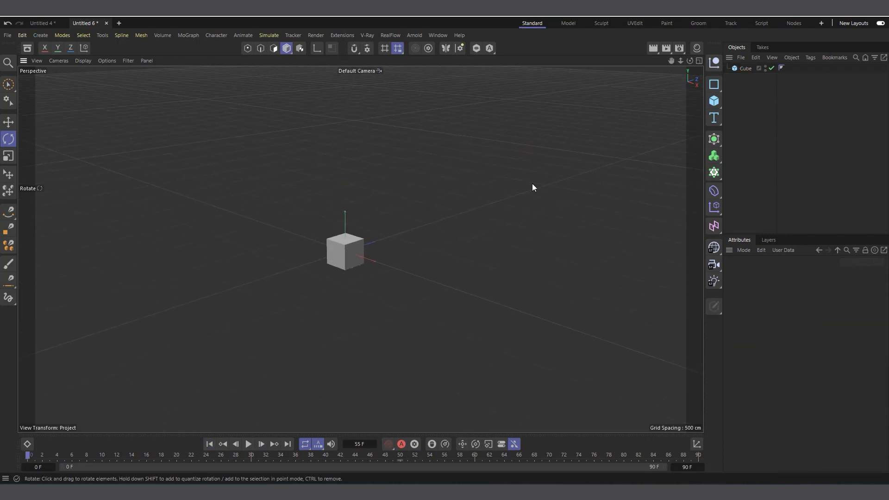
left_click(716, 100)
double_click(748, 68)
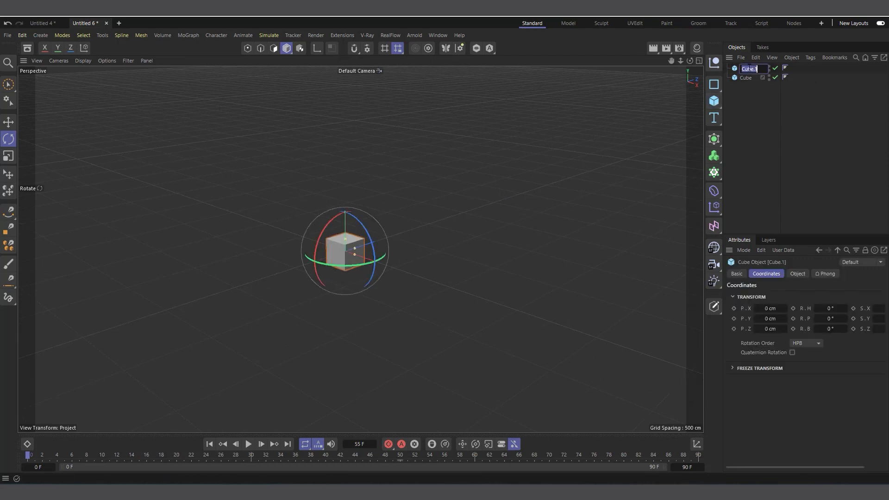
key("Return")
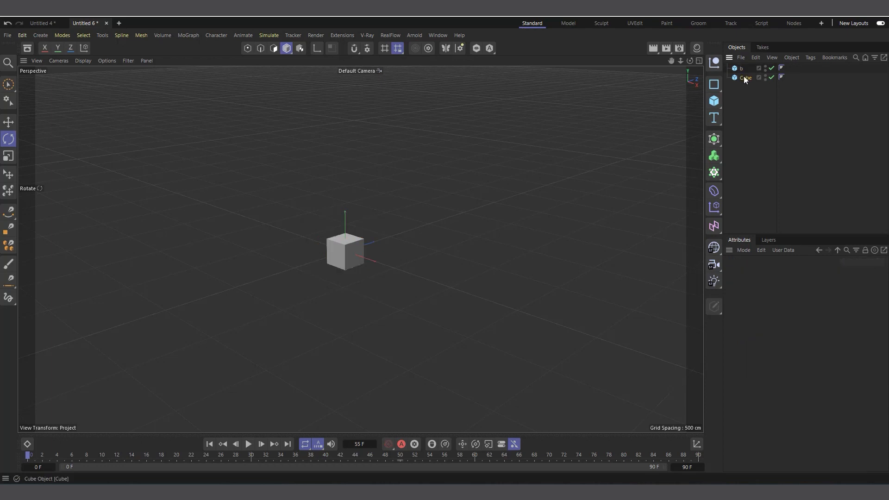
Rename the original animated cube as a.
double_click(746, 78)
type("a")
left_click(746, 148)
Add an Inheritance effector and make it a child of cube b.
left_click(740, 68)
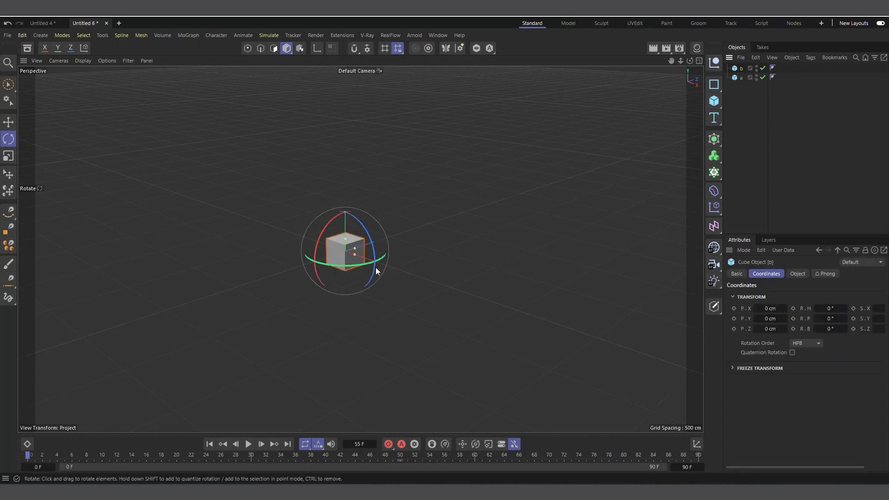
left_click(715, 207)
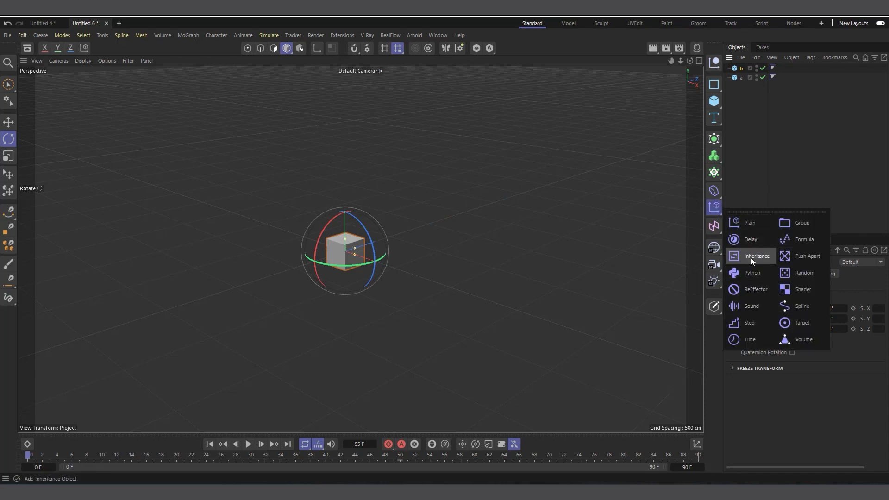
left_click(751, 257)
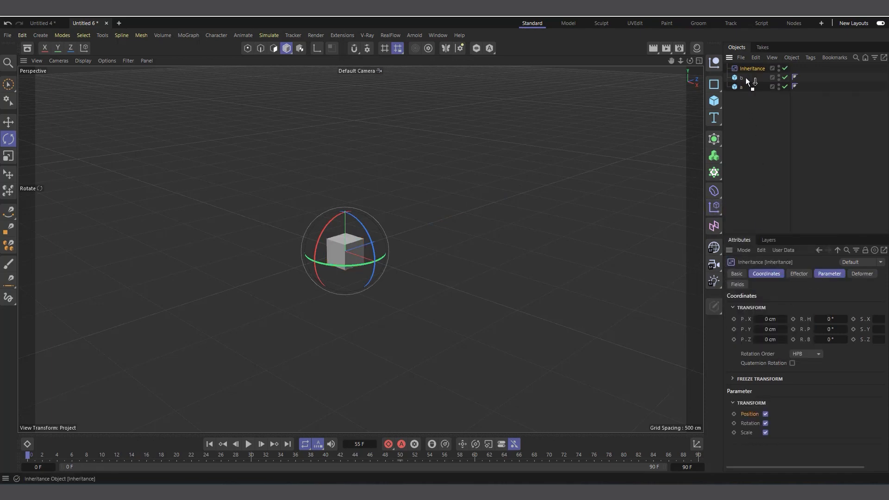
left_click_drag(746, 81, 741, 78)
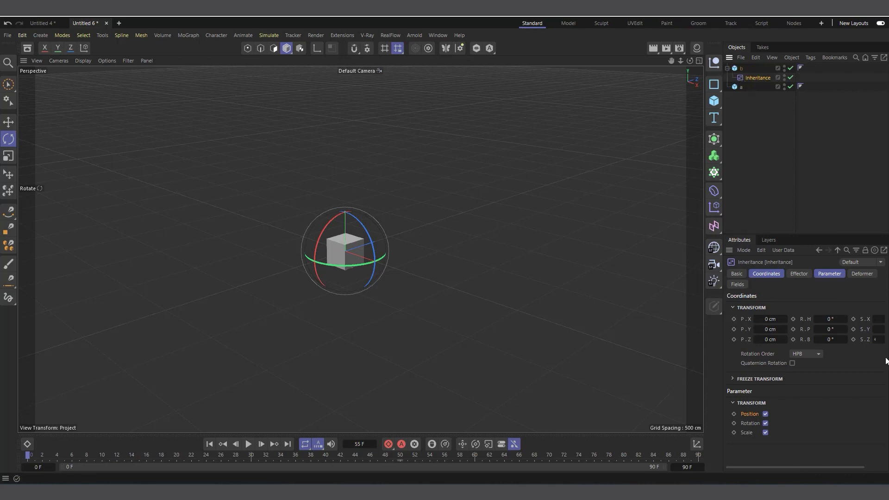
Set the Inheritance effector's deformation to Object and assign cube a as the object it inherits from.
left_click(866, 275)
left_click(810, 307)
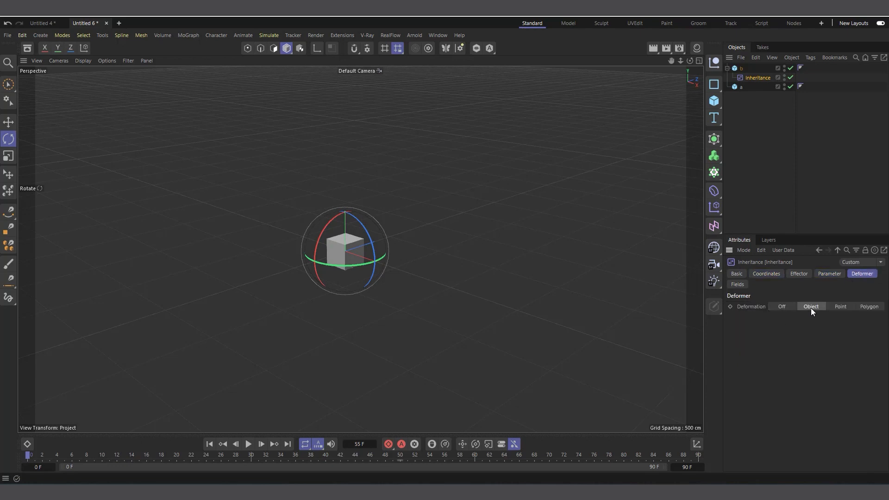
left_click(801, 274)
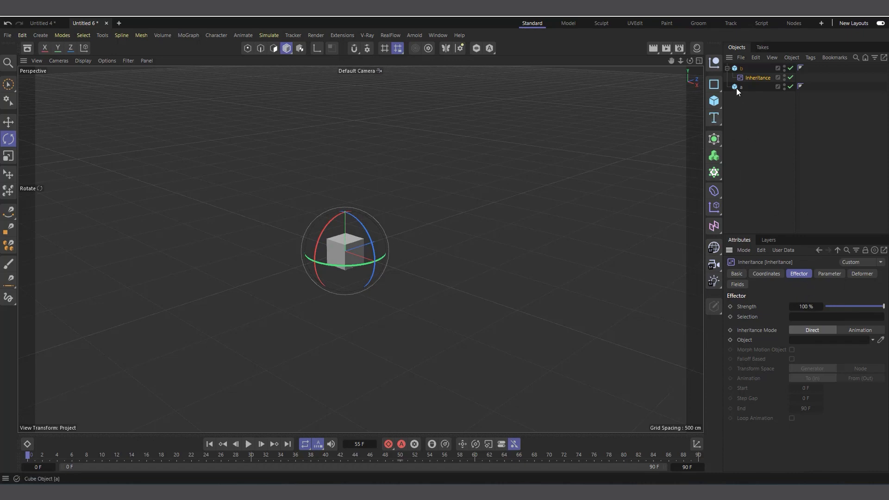
left_click_drag(736, 88, 779, 332)
Play the animation twice from frame 0 to check how cube b follows cube a, and return to the start.
left_click(741, 71)
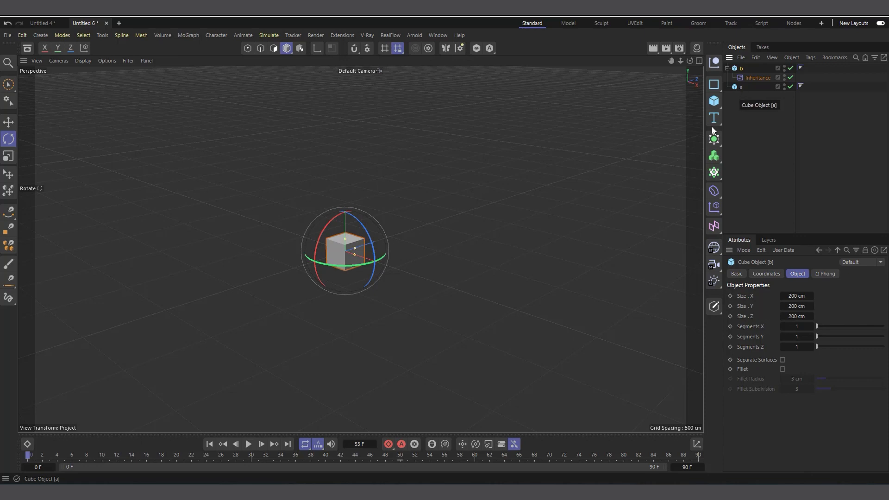
left_click(248, 444)
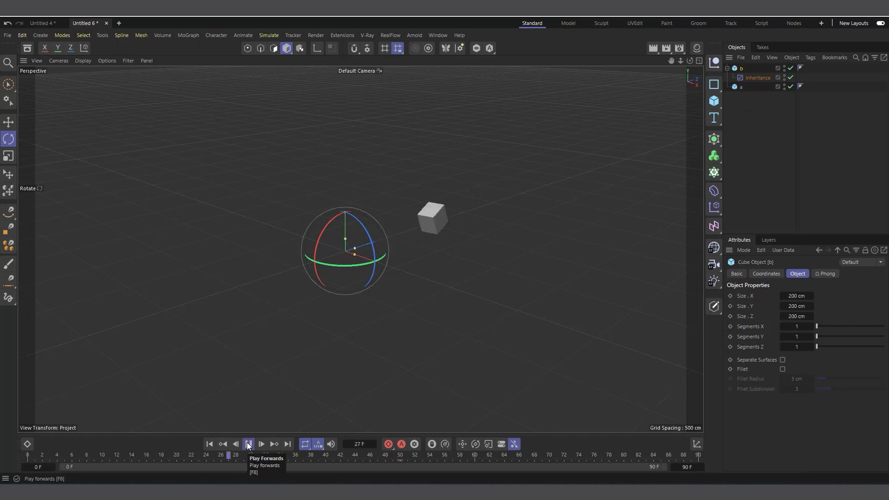
left_click(248, 444)
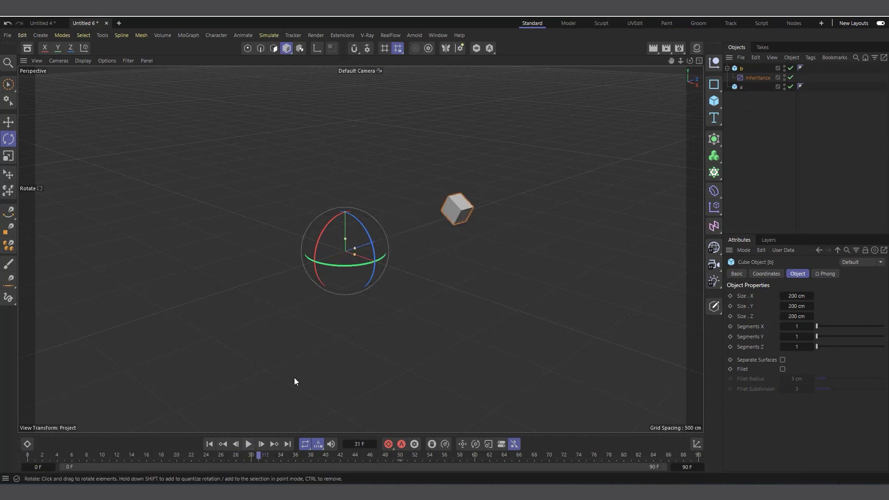
left_click(209, 444)
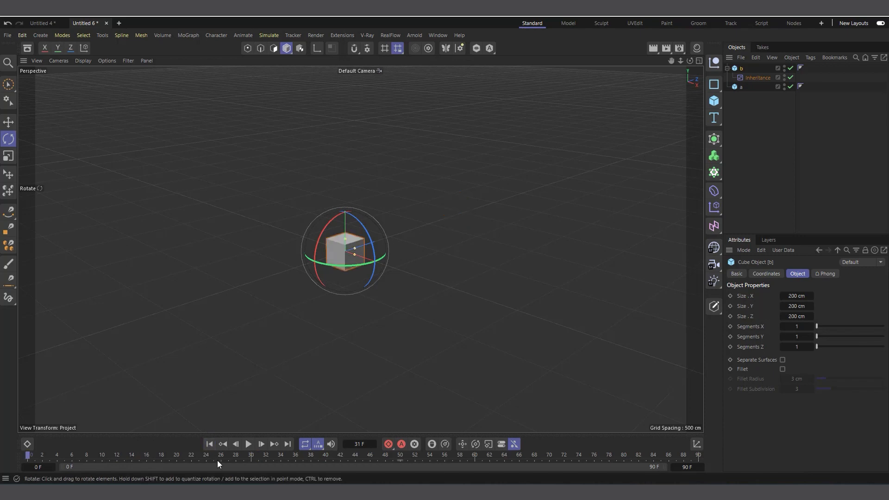
left_click(248, 444)
left_click(248, 444)
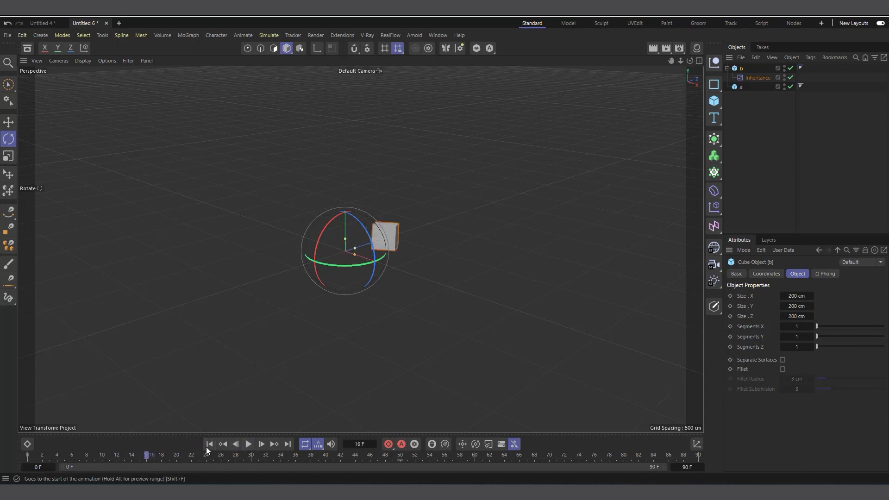
left_click(208, 445)
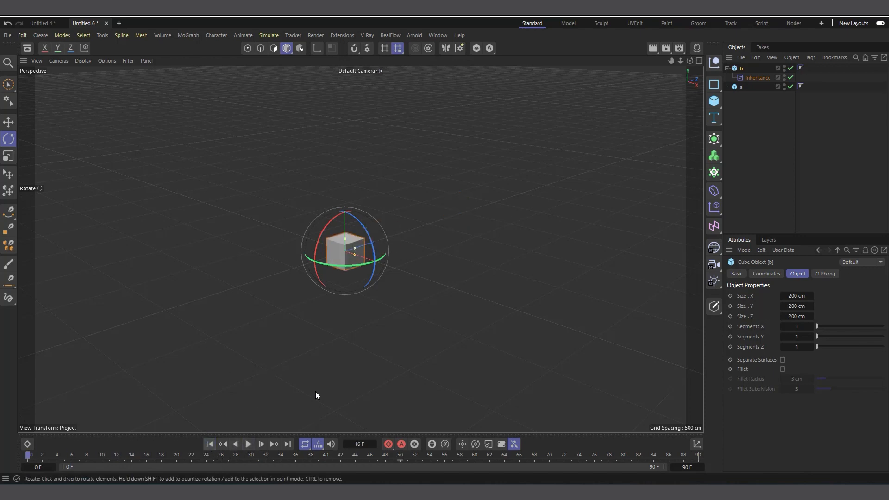
Disable Rotation in the Inheritance effector's transform parameters, preview the animation and return to frame 0.
left_click(746, 78)
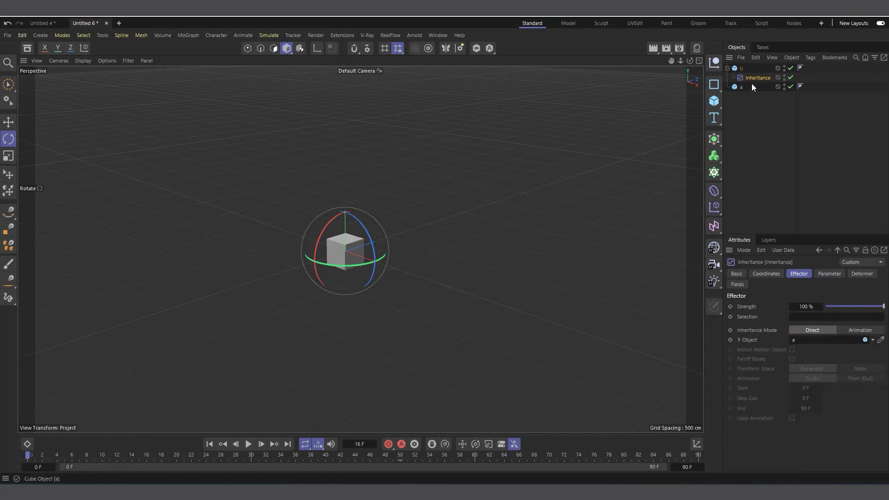
left_click(831, 274)
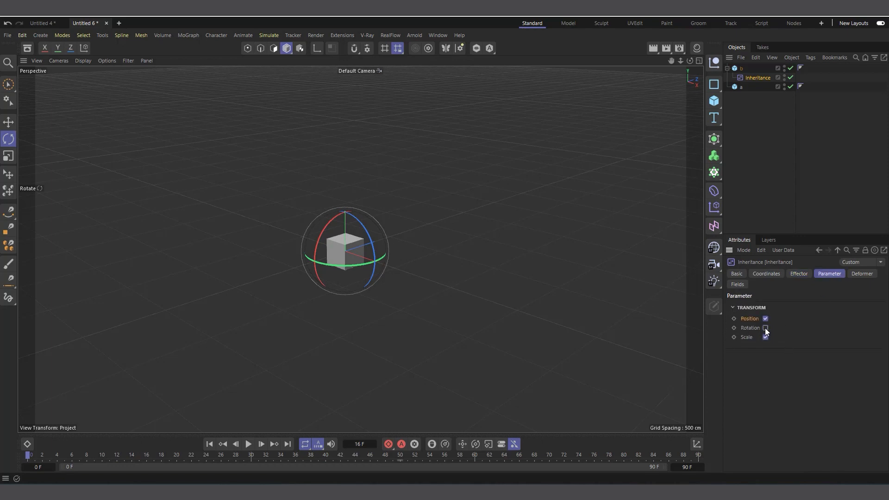
left_click(248, 444)
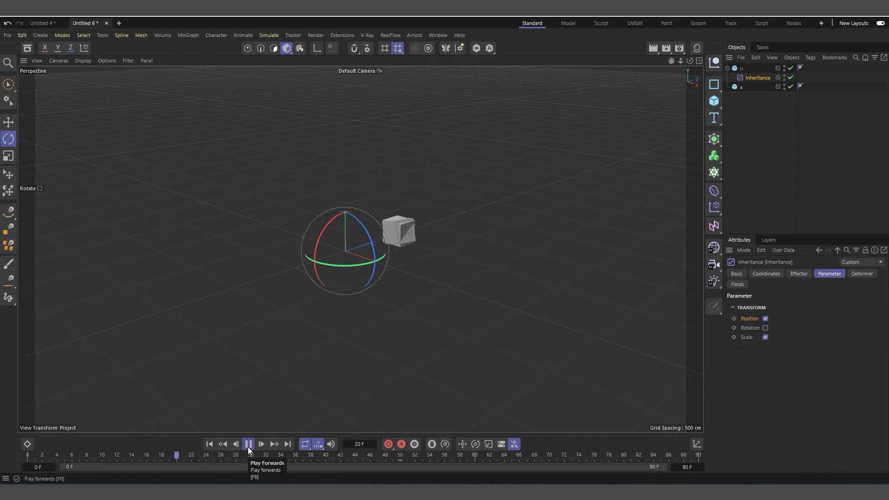
left_click(248, 443)
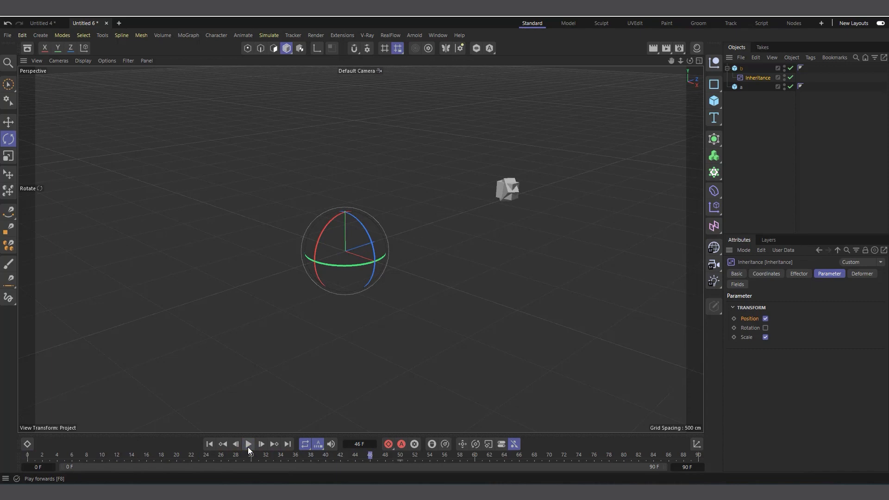
left_click(209, 444)
Enable Rotation again on the Inheritance effector, preview both cubes' motion and return to frame 0.
left_click(764, 327)
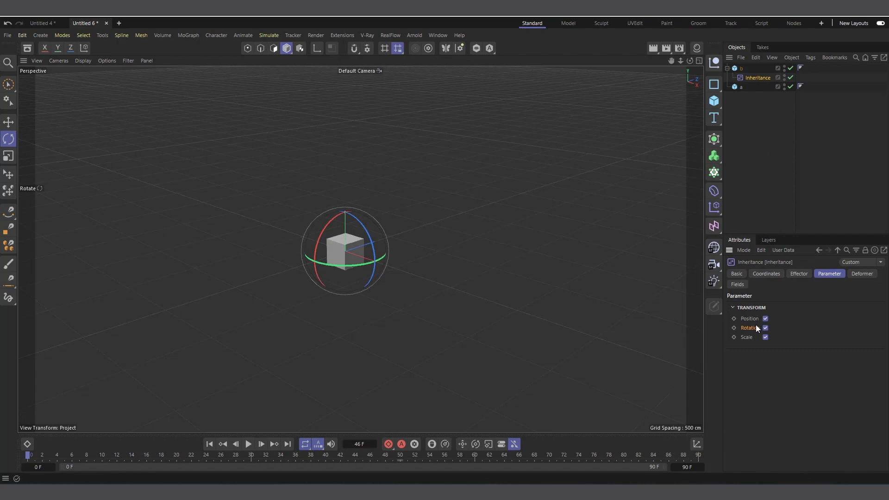
left_click(248, 444)
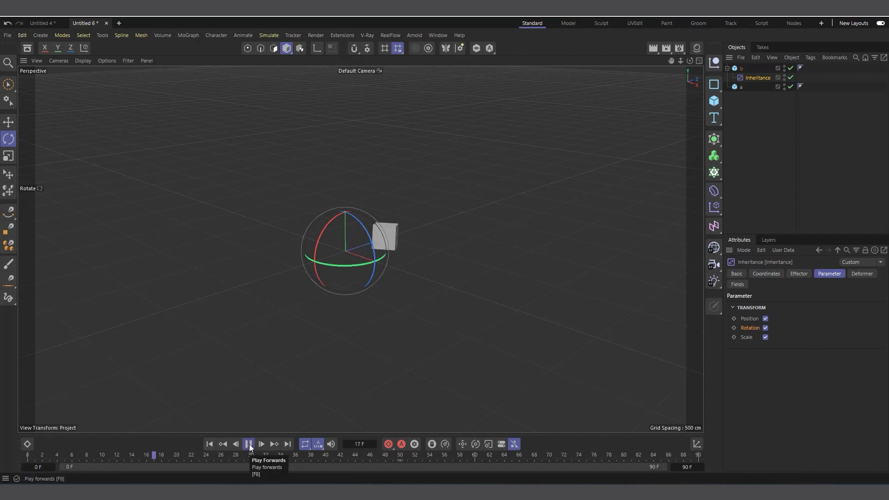
left_click(248, 444)
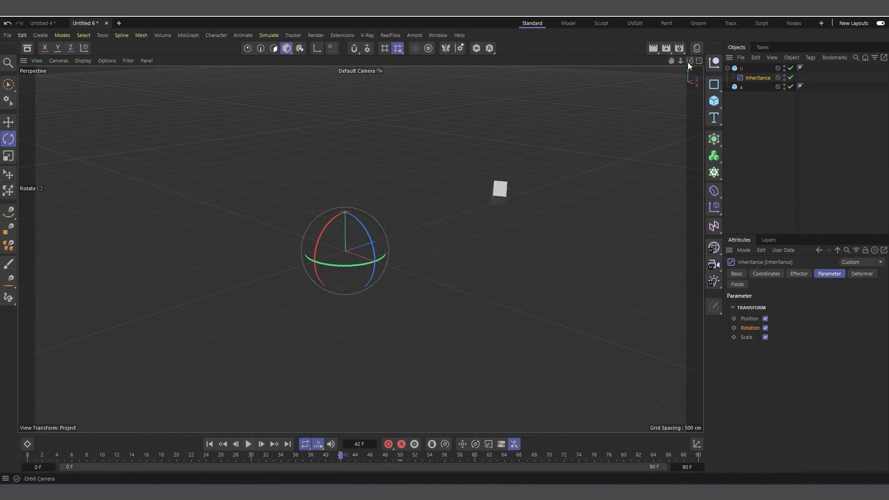
left_click_drag(689, 61, 736, 119)
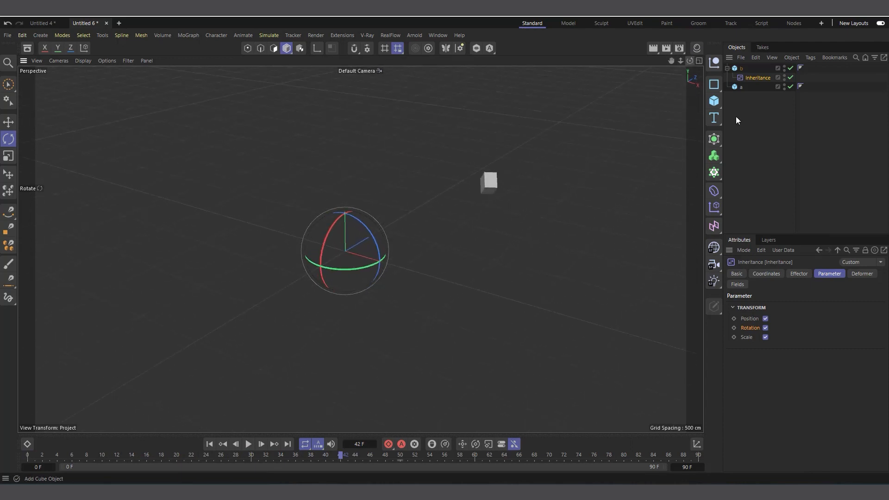
left_click(210, 444)
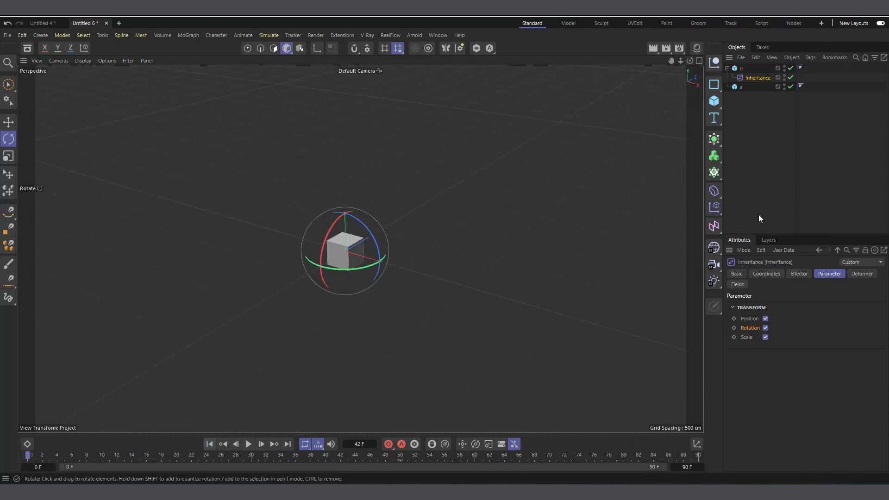
Add a ReEffector under cube b and move the Inheritance effector out to the top level of the object hierarchy.
left_click(714, 207)
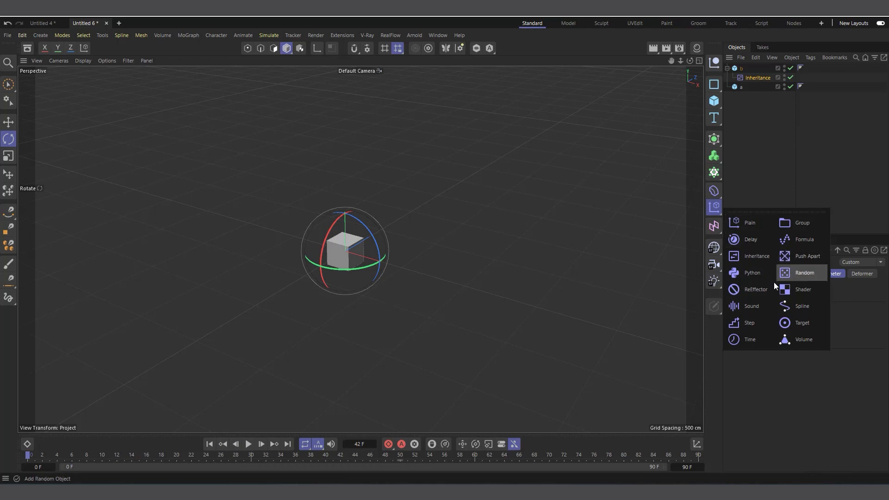
left_click(754, 289)
left_click_drag(750, 69, 753, 177)
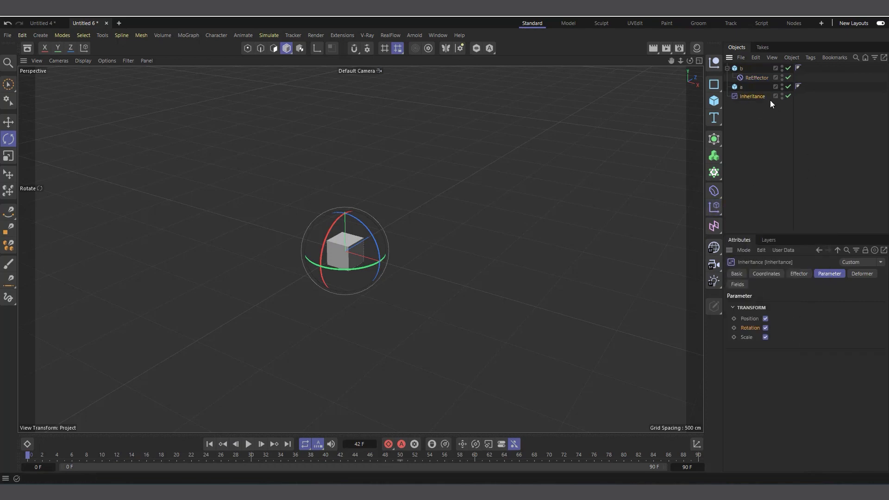
left_click(757, 77)
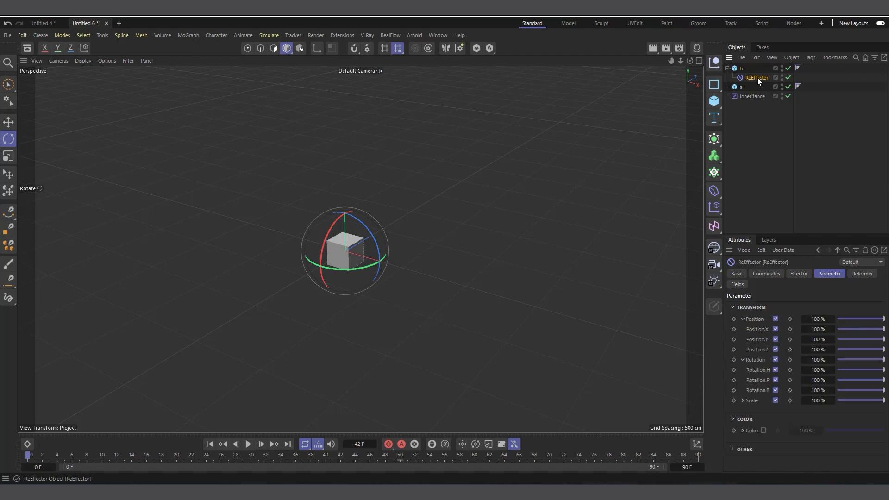
Set the ReEffector's deformation to Object and add Inheritance to its list of effectors.
left_click(862, 273)
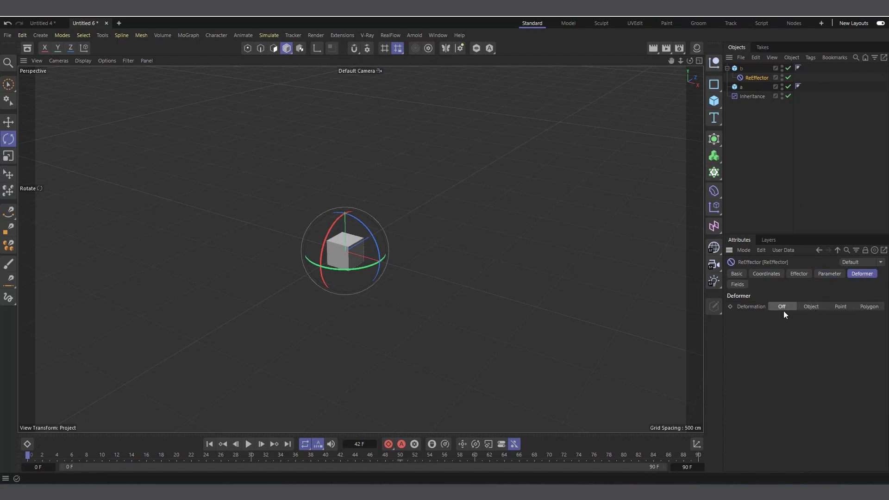
left_click(818, 308)
left_click(798, 274)
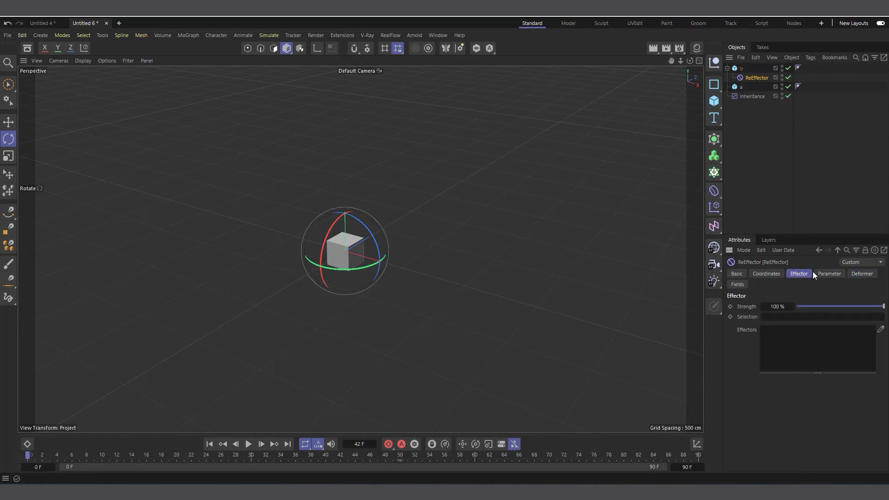
left_click_drag(753, 97, 790, 337)
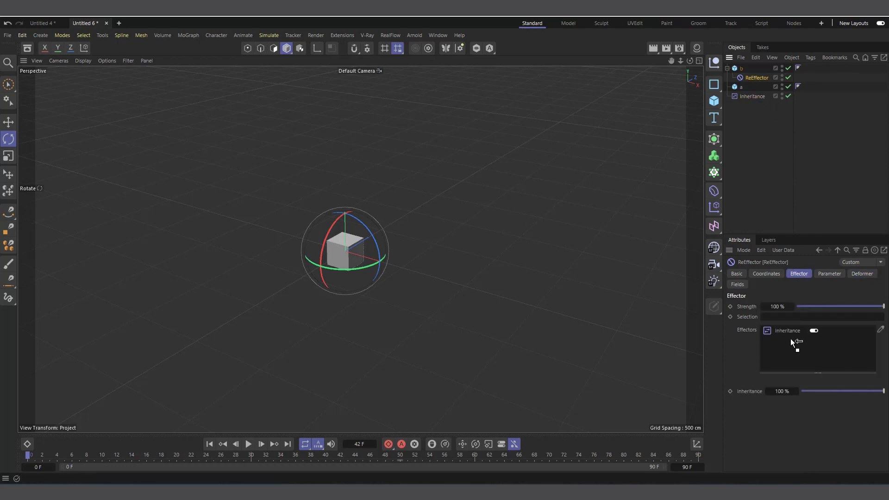
Play the animation to check cube b's motion through the ReEffector, and return to frame 0.
left_click(249, 444)
left_click(248, 444)
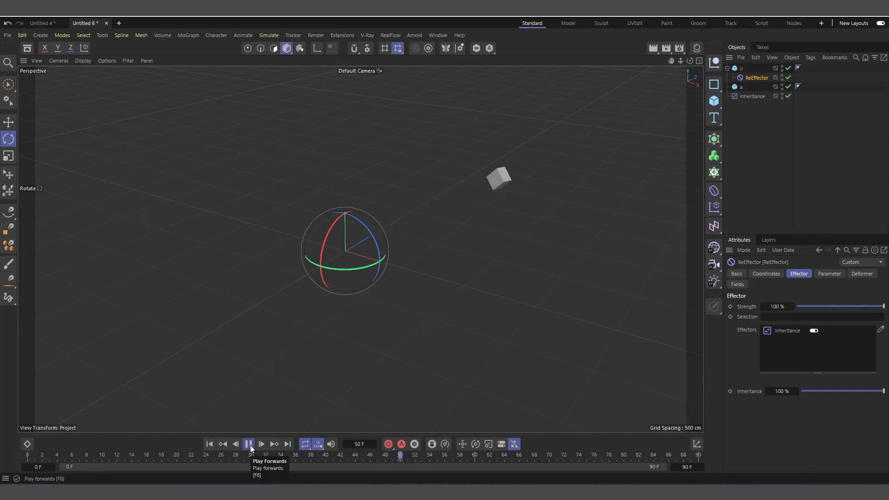
left_click(212, 443)
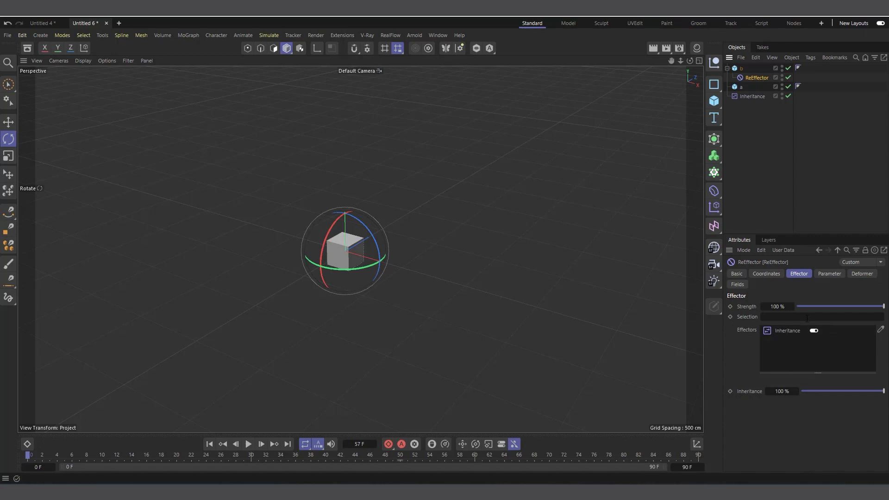
Disable Position.Z and Position.X in the ReEffector's transform parameters and preview the cubes' motion from a lower camera angle.
left_click(830, 274)
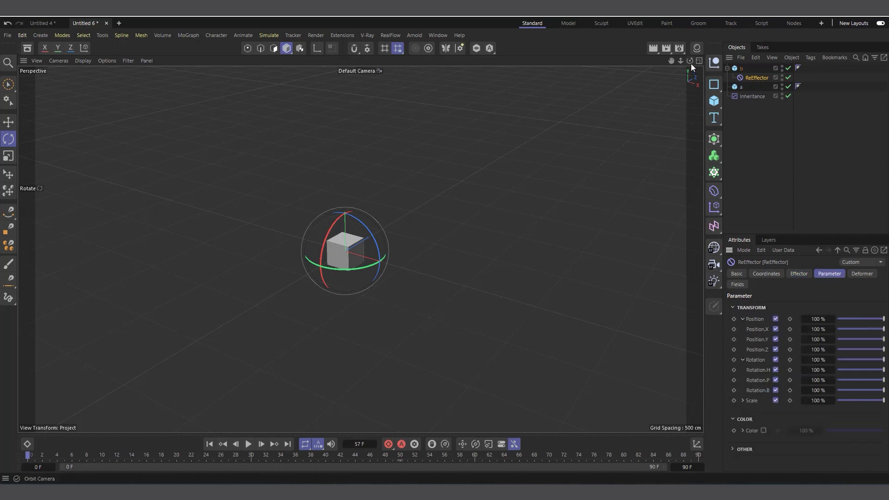
left_click_drag(690, 61, 695, 62)
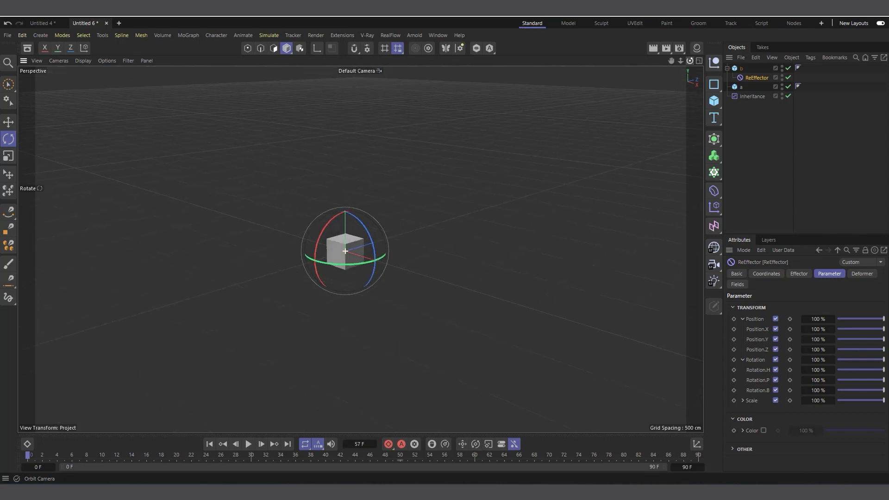
left_click(775, 350)
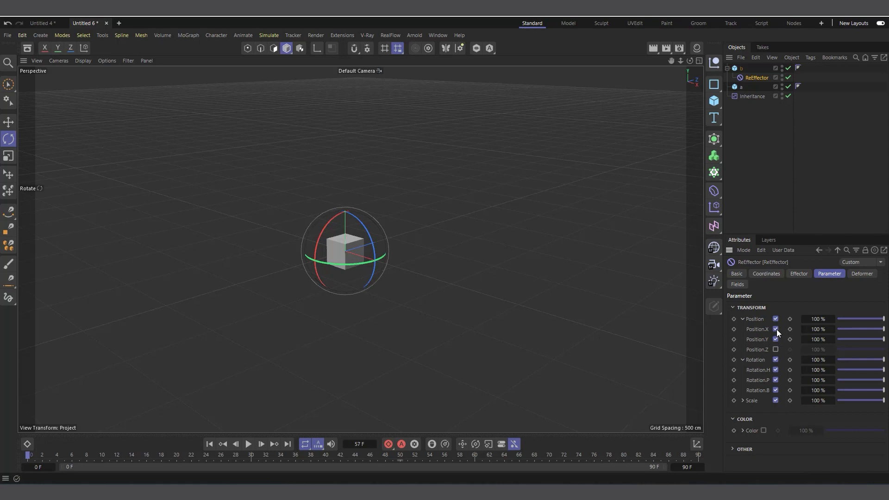
left_click(776, 329)
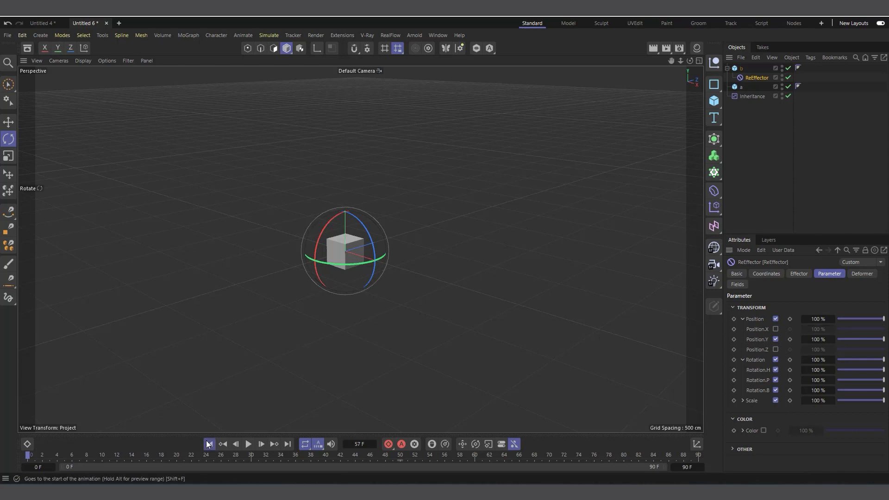
left_click(248, 444)
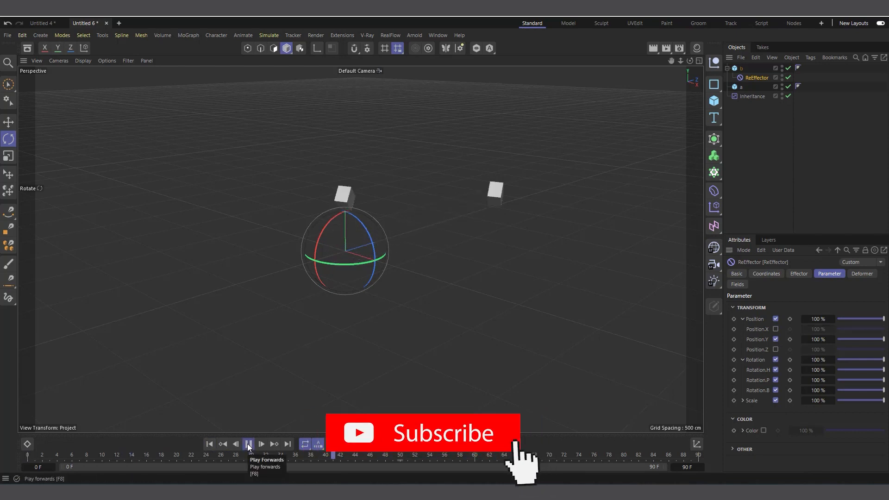
left_click(247, 443)
scroll(337, 252, "up", 3)
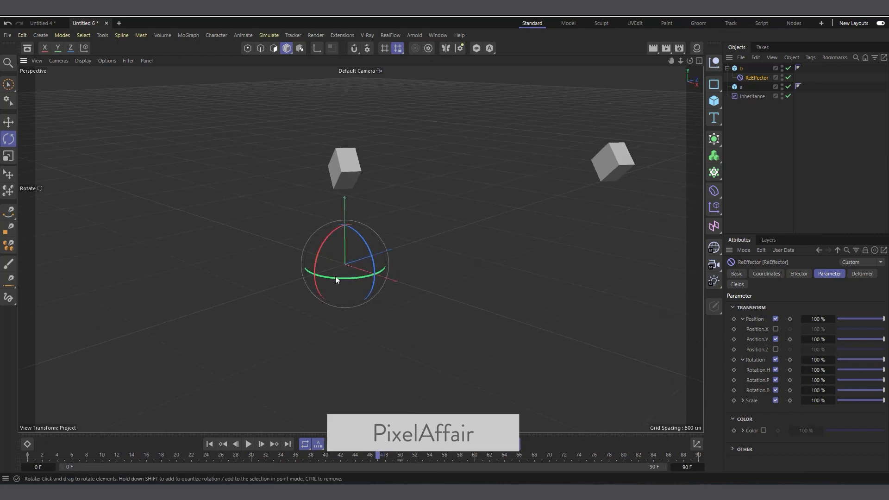
Disable Rotation.H and set Rotation.B to 26% on the ReEffector, then preview the animation from frame 0.
left_click(775, 370)
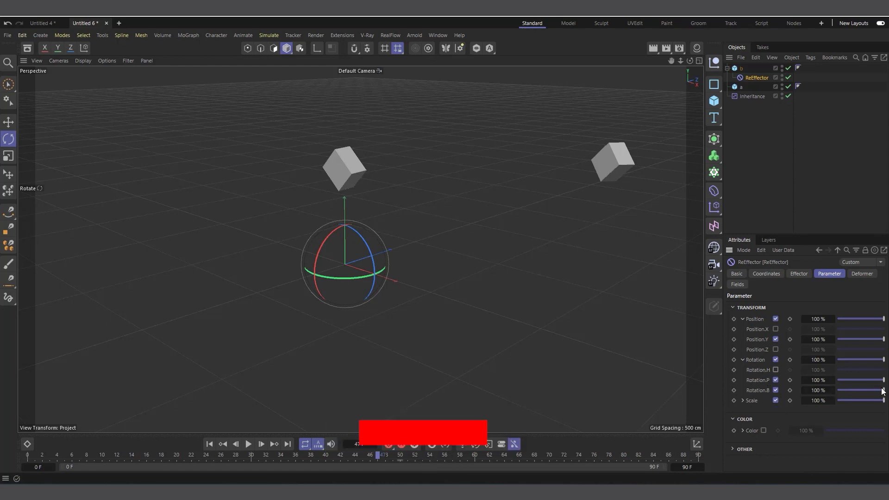
left_click_drag(882, 390, 849, 389)
left_click(210, 443)
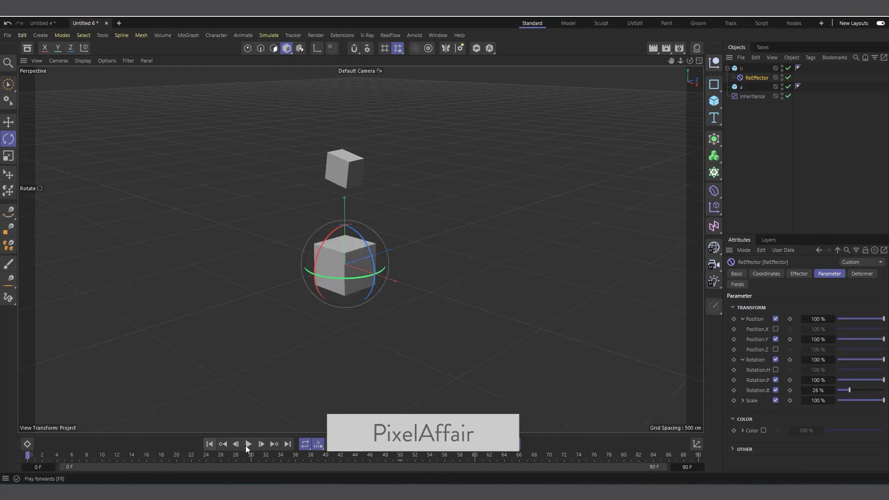
left_click(247, 444)
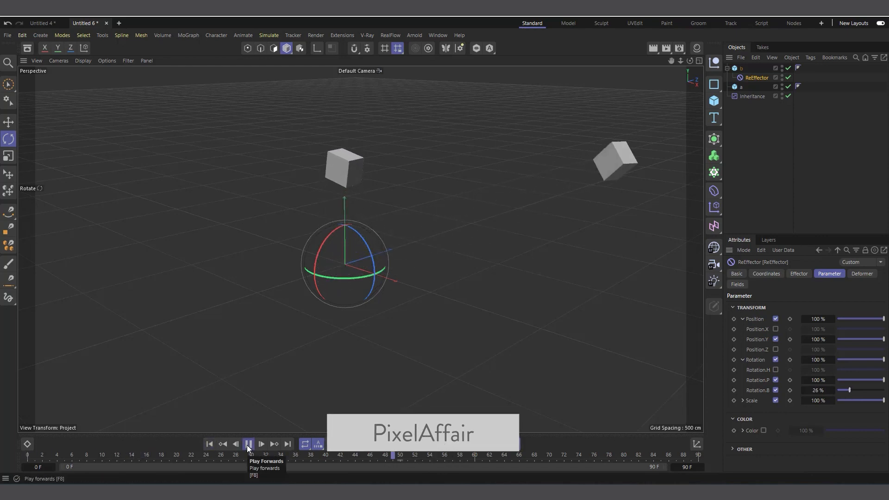
left_click(247, 444)
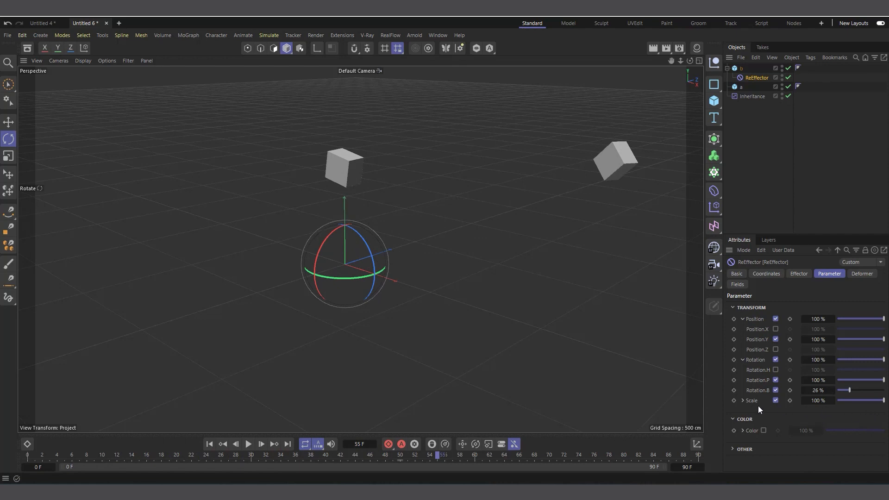
Set the ReEffector's Scale.Y to 0% and Scale.X to 16%, and preview the animation.
left_click(743, 400)
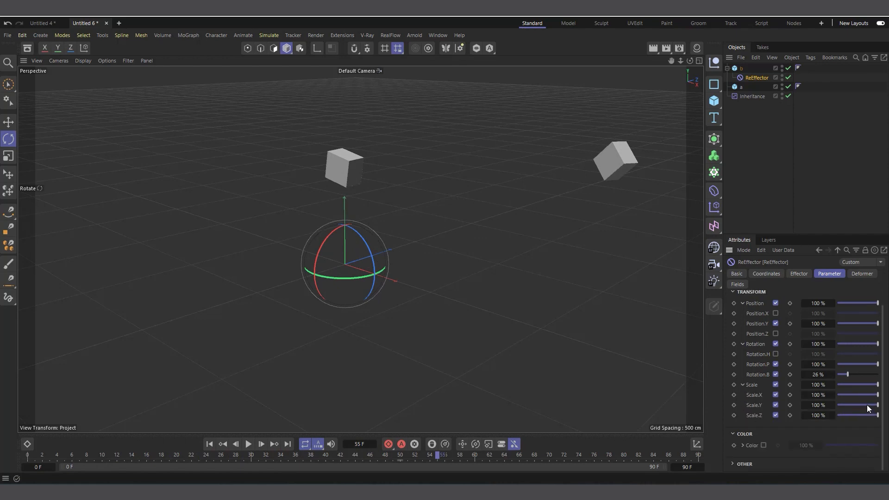
left_click_drag(866, 405, 843, 396)
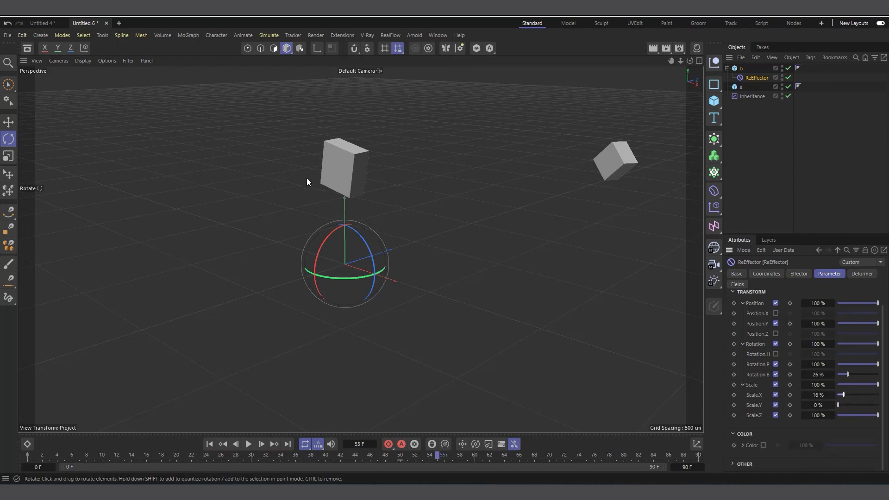
left_click(249, 444)
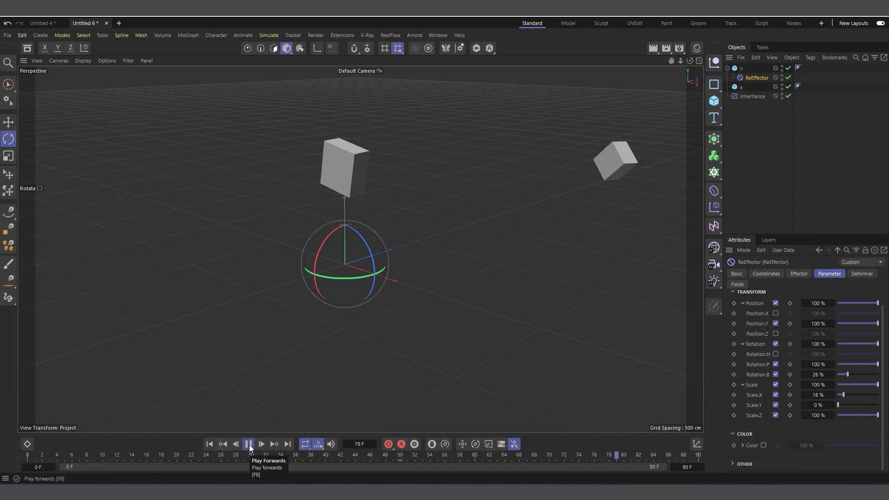
left_click(249, 444)
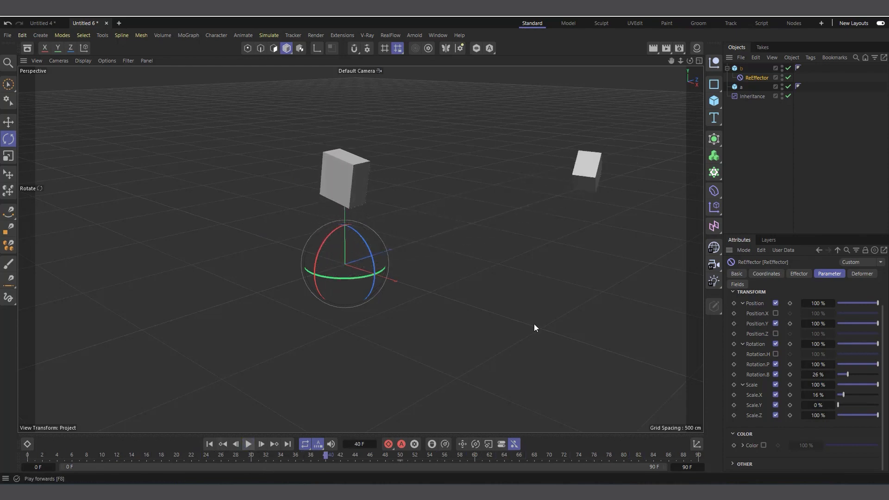
Collapse the ReEffector's Transform group and review its Color and Other parameters.
scroll(737, 328, "up", 1)
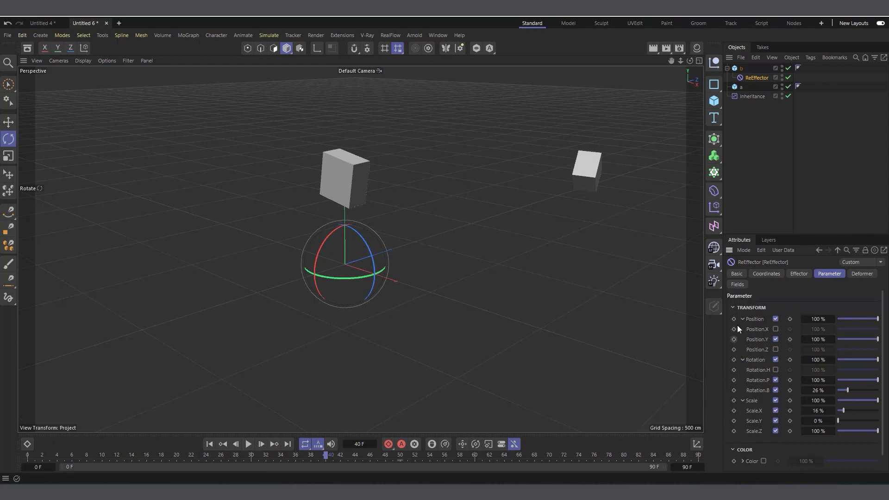
left_click(735, 308)
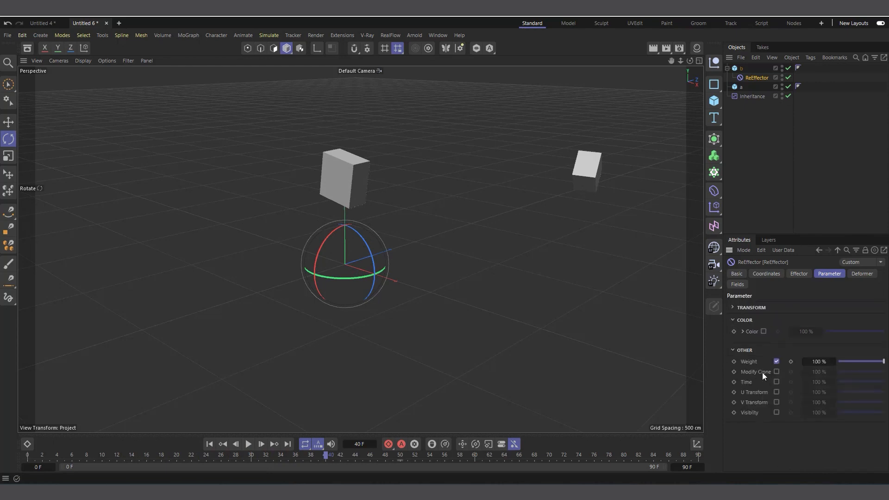
left_click(744, 353)
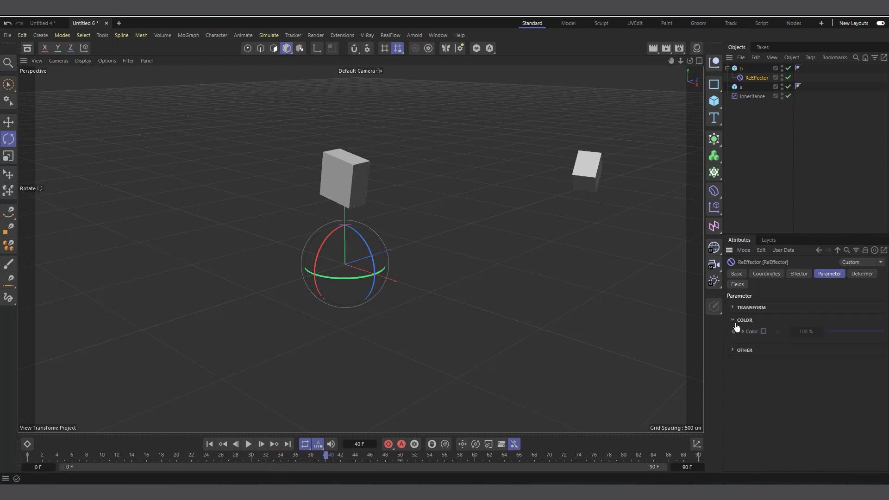
Switch to the Untitled 4 project with the ReEffector text and play its letter animation.
left_click(47, 23)
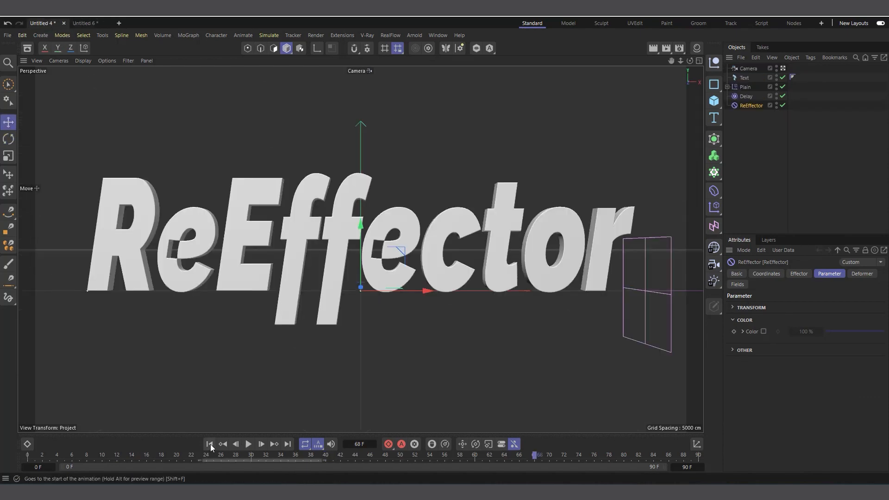
left_click(248, 444)
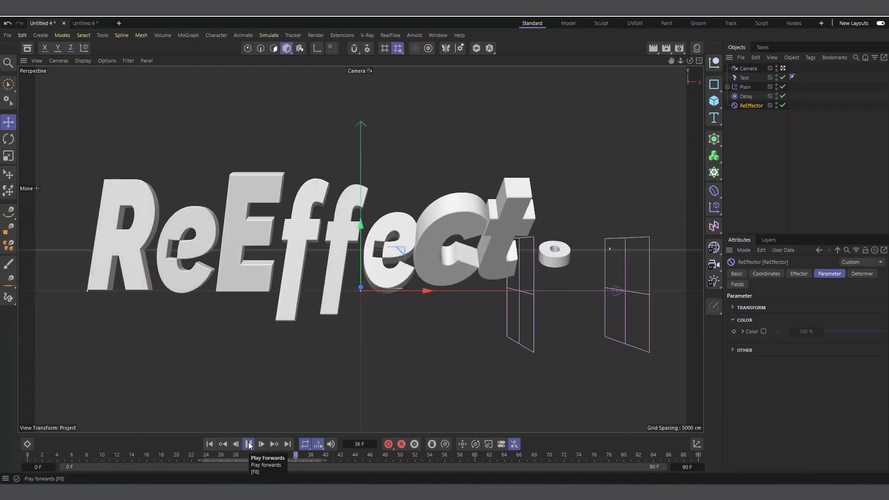
left_click(249, 444)
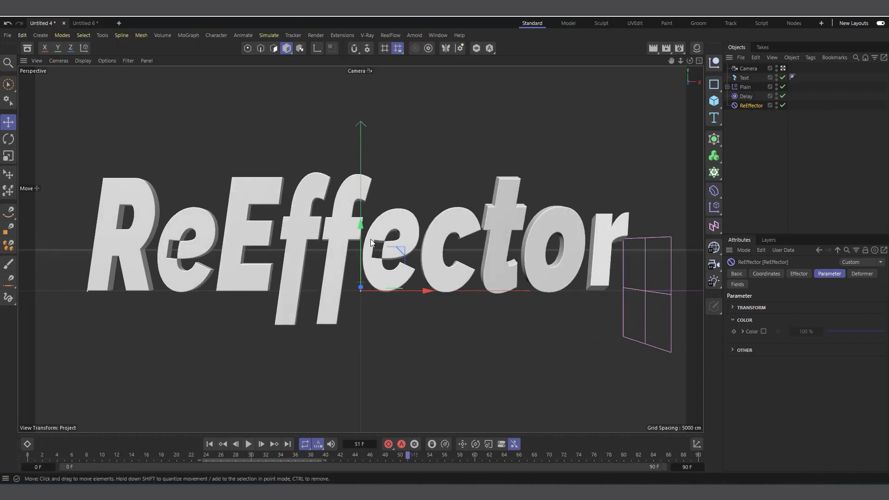
Examine the Plain effector's Linear Field, its transform parameters and its field layer settings.
left_click(727, 87)
left_click(750, 94)
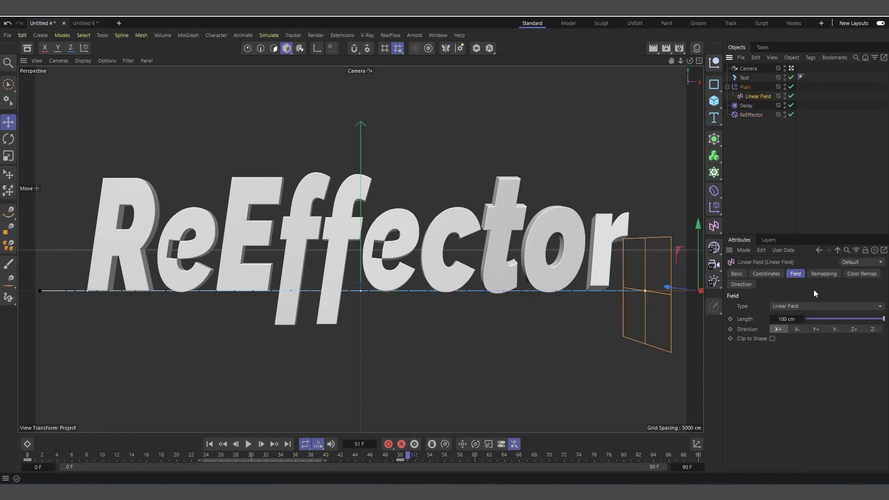
left_click(747, 88)
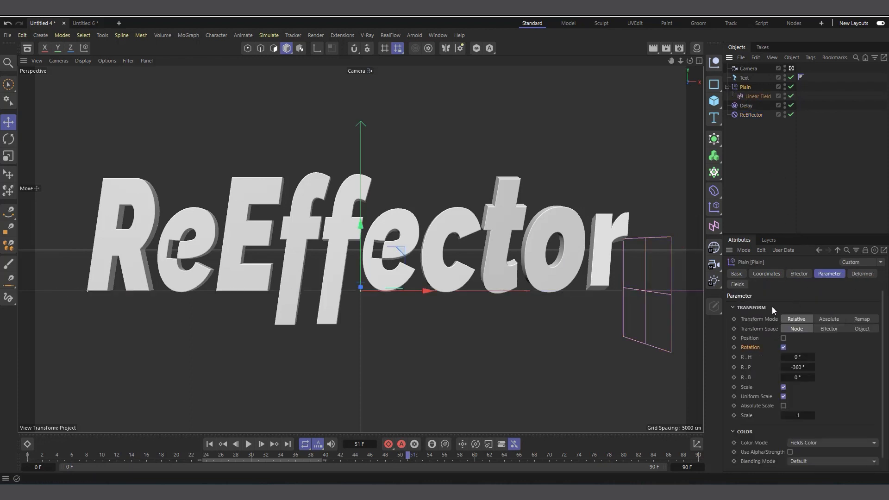
left_click(737, 285)
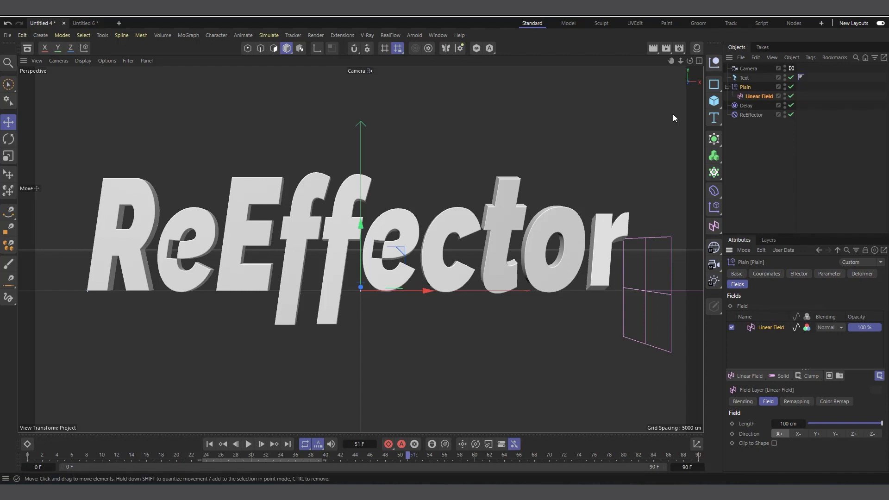
left_click(755, 96)
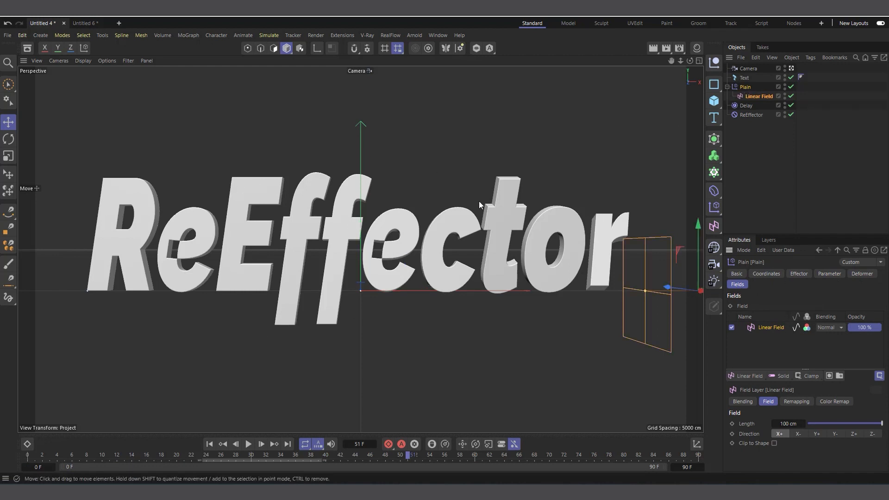
Disable the value channel of the Plain effector's Linear Field layer, preview the animation from the start and return to frame 0.
left_click(795, 328)
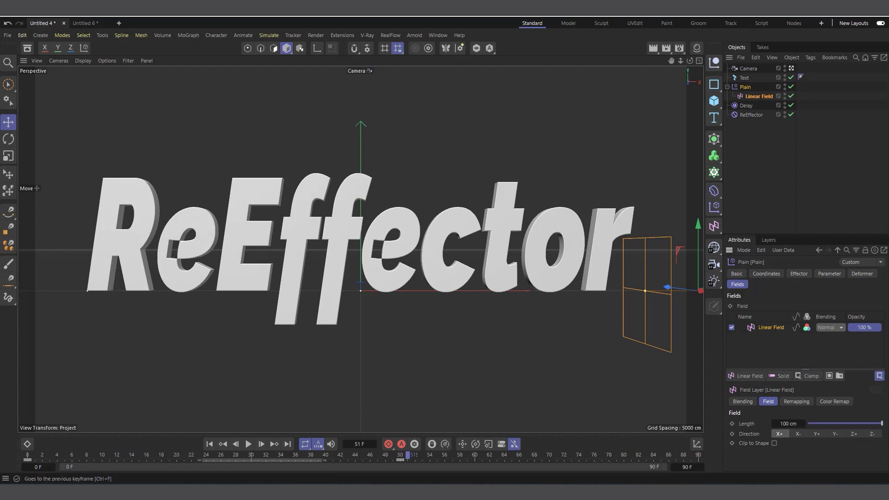
left_click(211, 443)
left_click(248, 444)
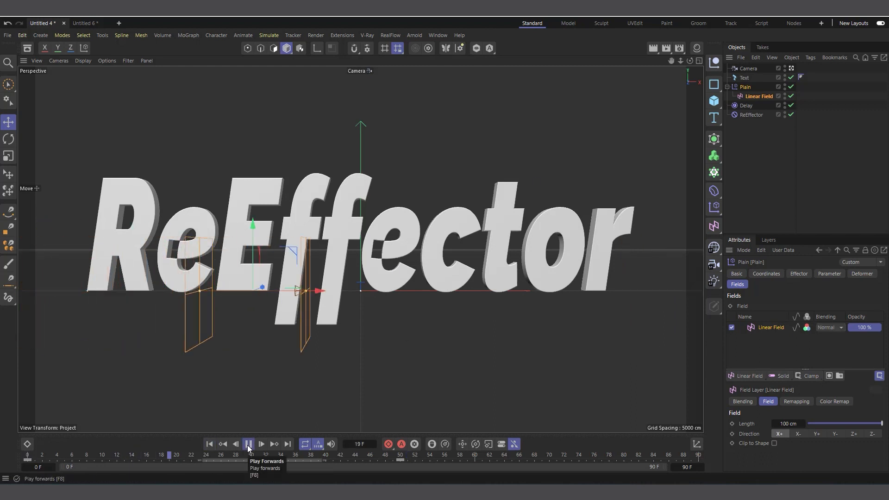
left_click(209, 444)
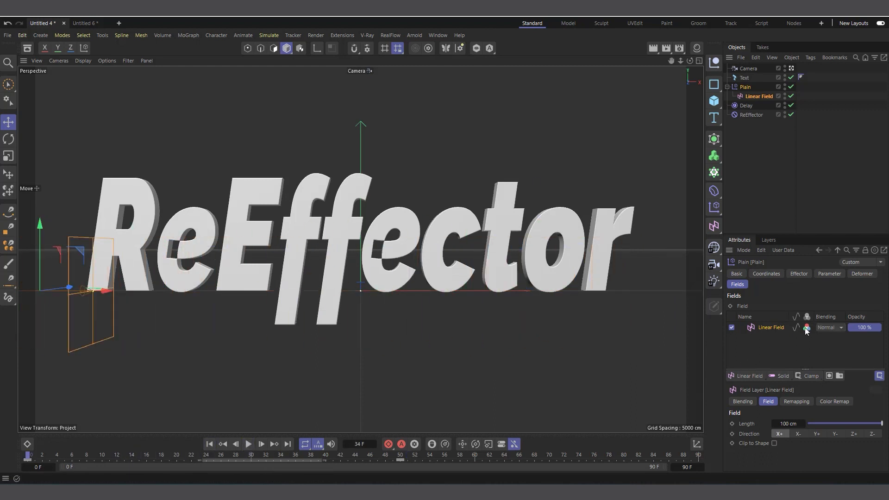
Enable the ReEffector's Color parameter at 100%, play the text animation and return to frame 0.
left_click(751, 115)
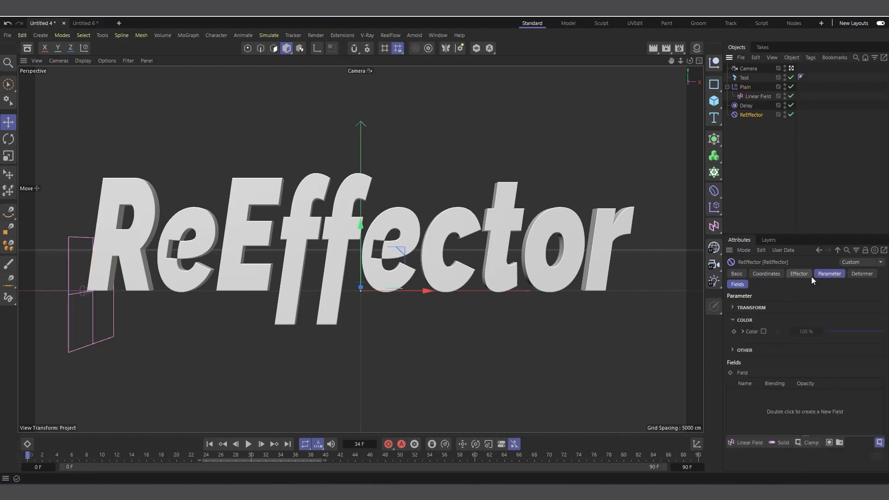
left_click(829, 274)
left_click(763, 331)
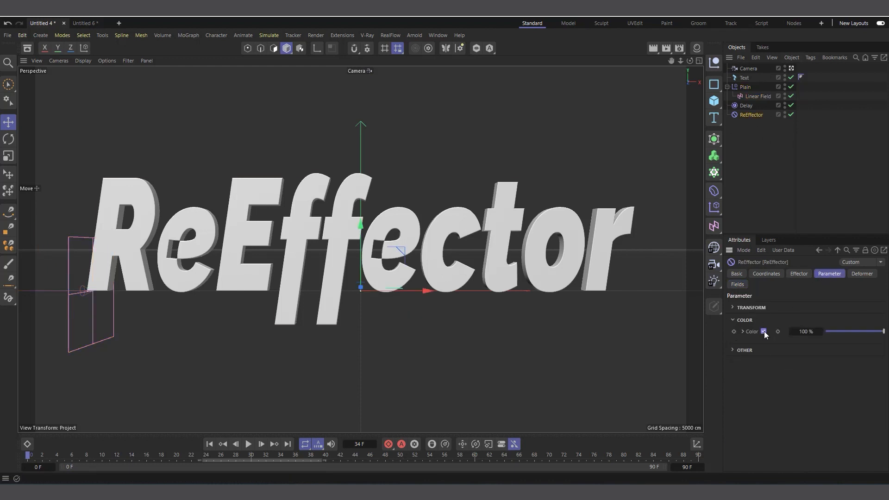
left_click(253, 444)
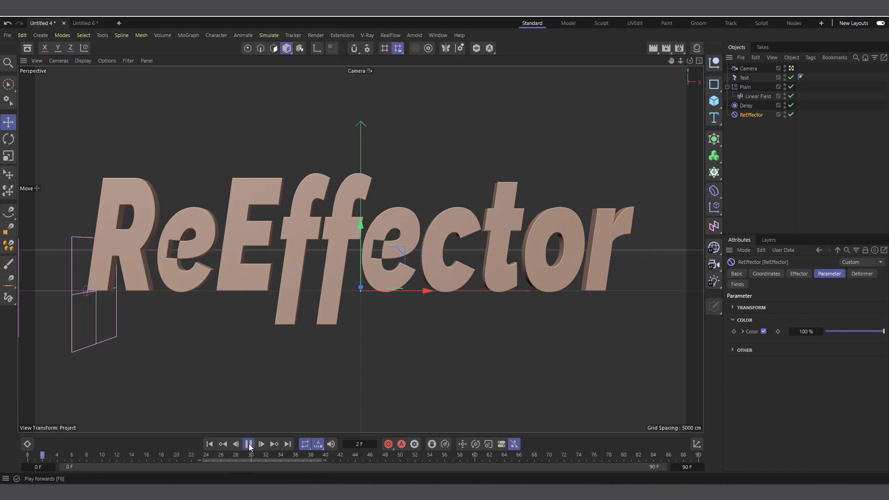
left_click(209, 444)
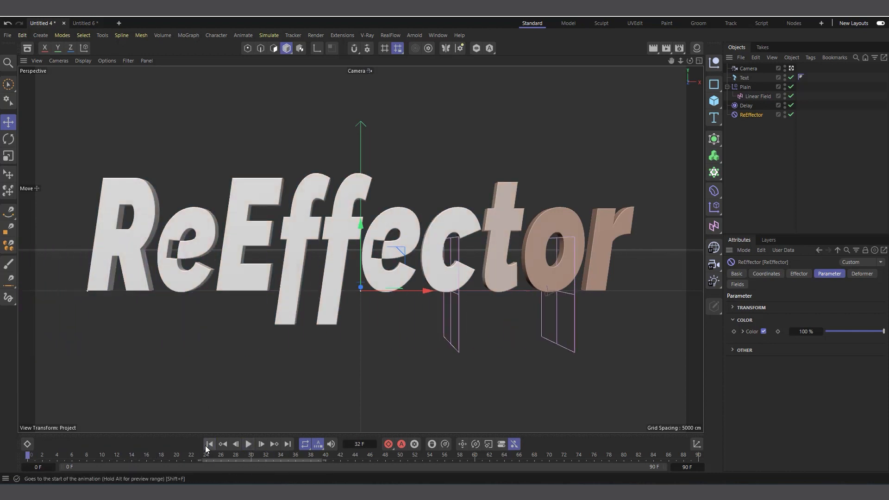
Expand the ReEffector's Color channels, disable Color.G and play the animation.
left_click(742, 332)
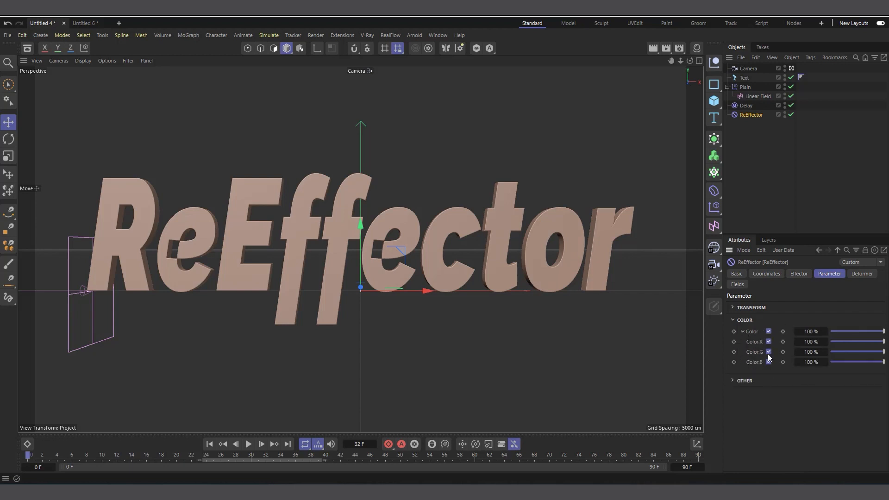
left_click(768, 352)
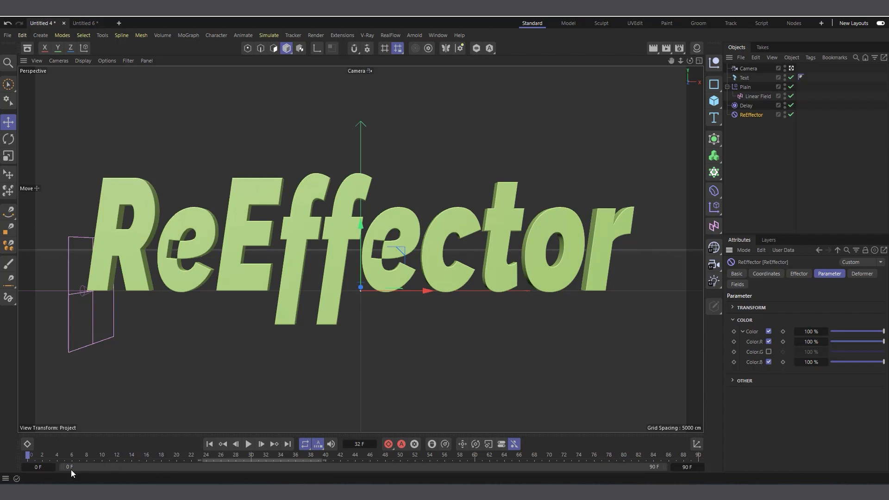
left_click(248, 445)
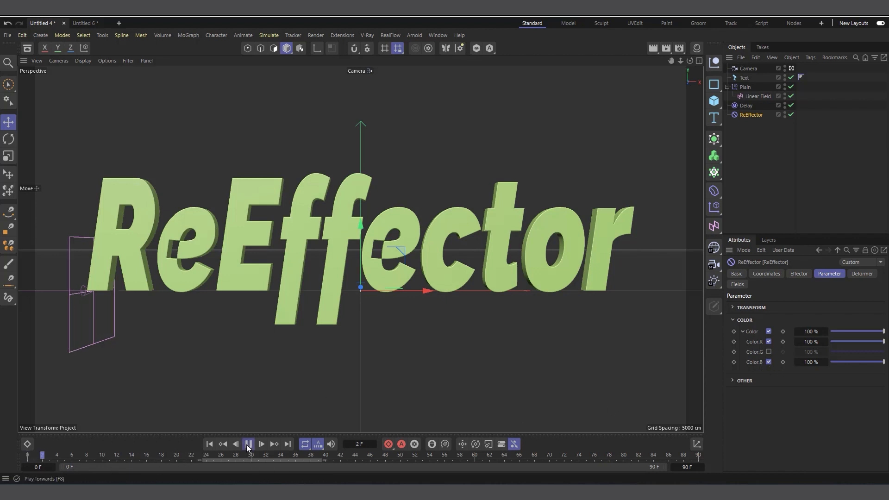
Disable the ReEffector's Color.B channel as well and preview the text animation with only Color.R active.
left_click(769, 362)
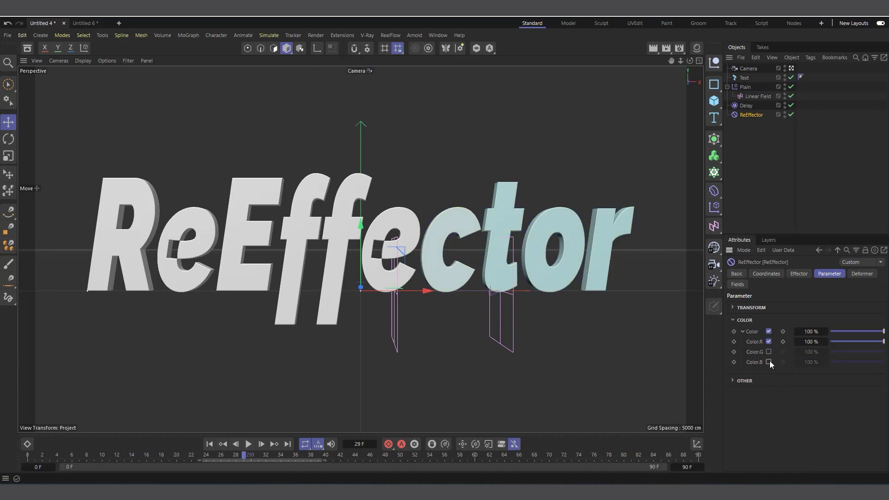
left_click(248, 444)
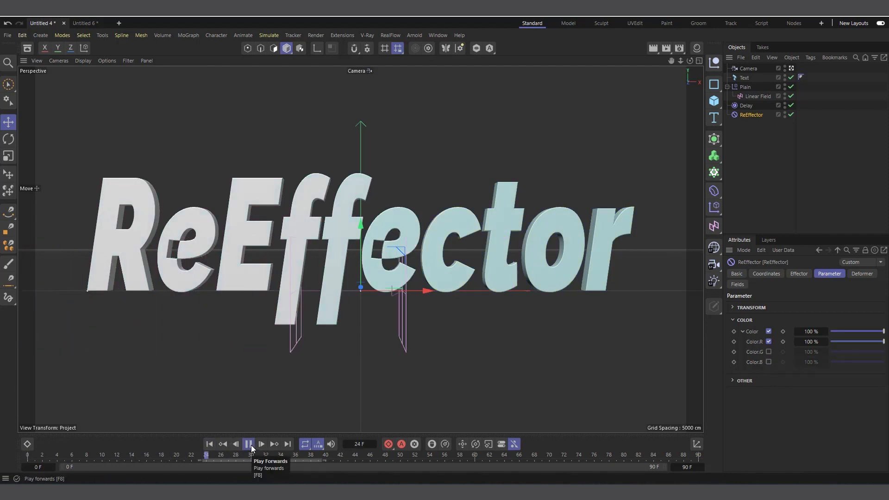
left_click(248, 445)
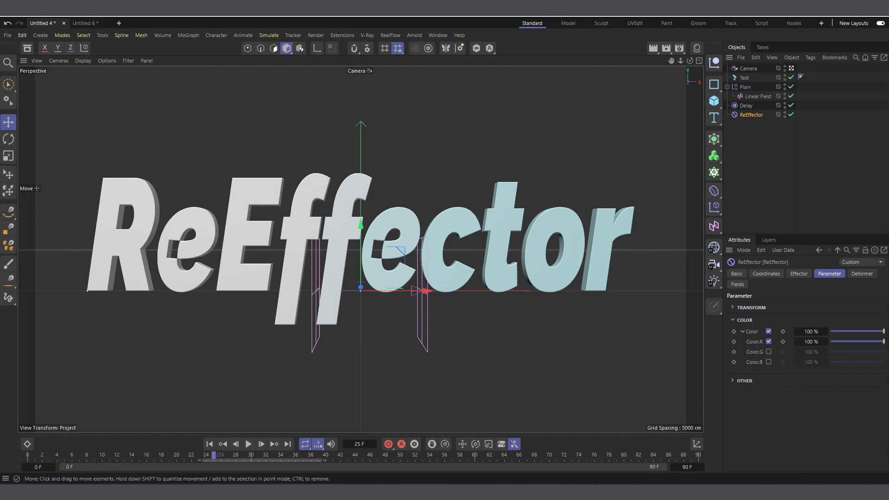
Try out the Color.R strength, leaving it at 100%, and expand the ReEffector's Other parameters.
left_click_drag(860, 341, 885, 342)
left_click(735, 380)
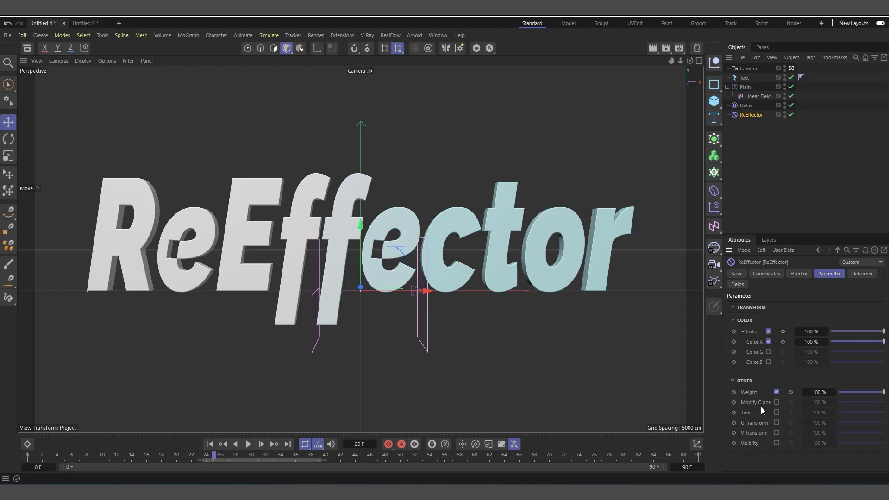